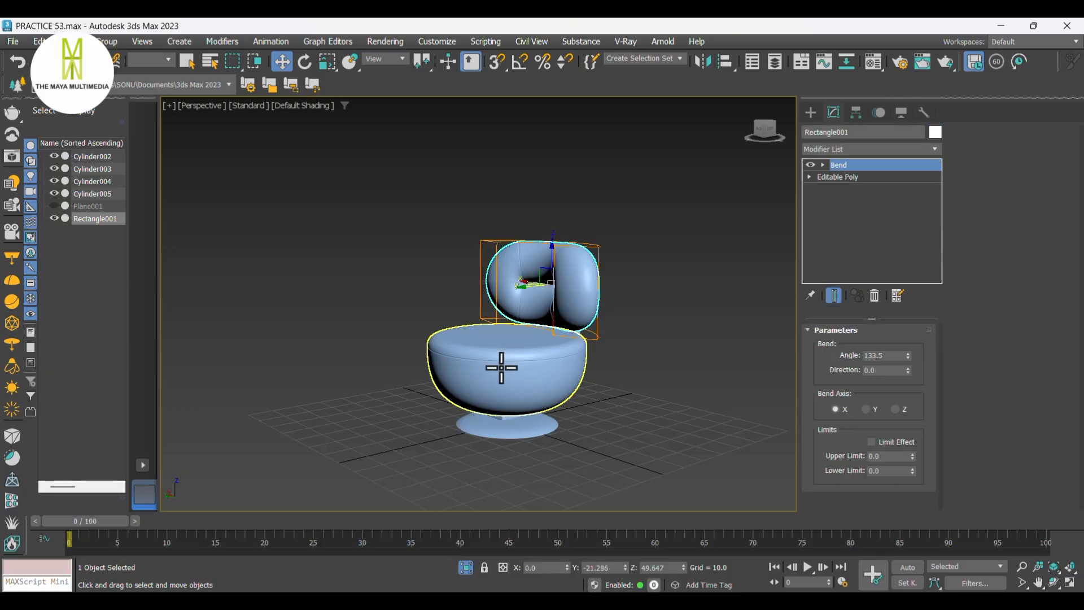
{"action": "left_click", "coordinate": [501, 367], "text": "ctrl"}
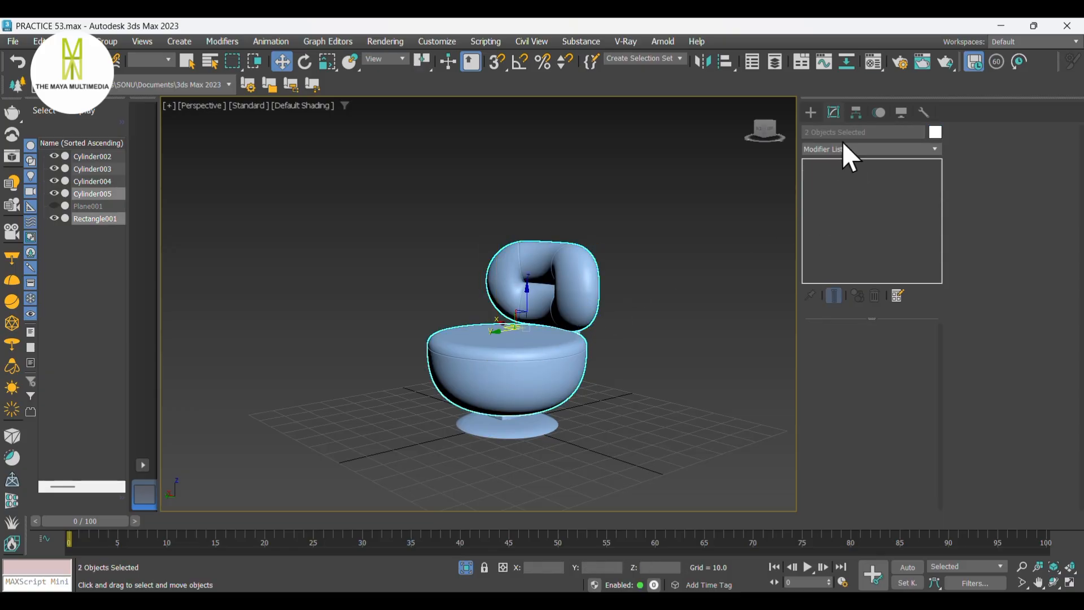
{"action": "key", "text": "m"}
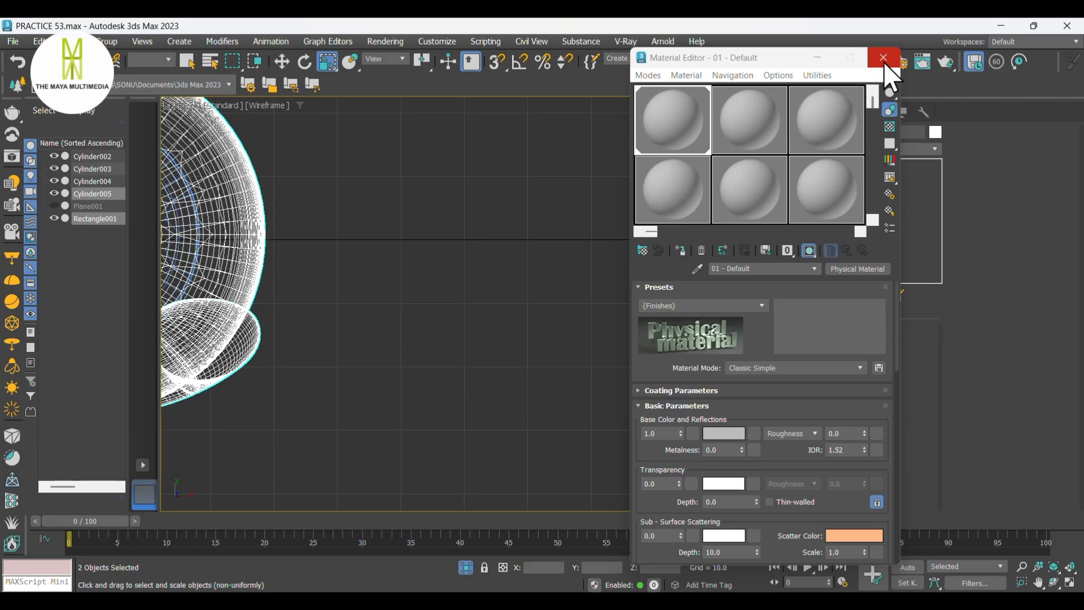
{"action": "left_click", "coordinate": [883, 57]}
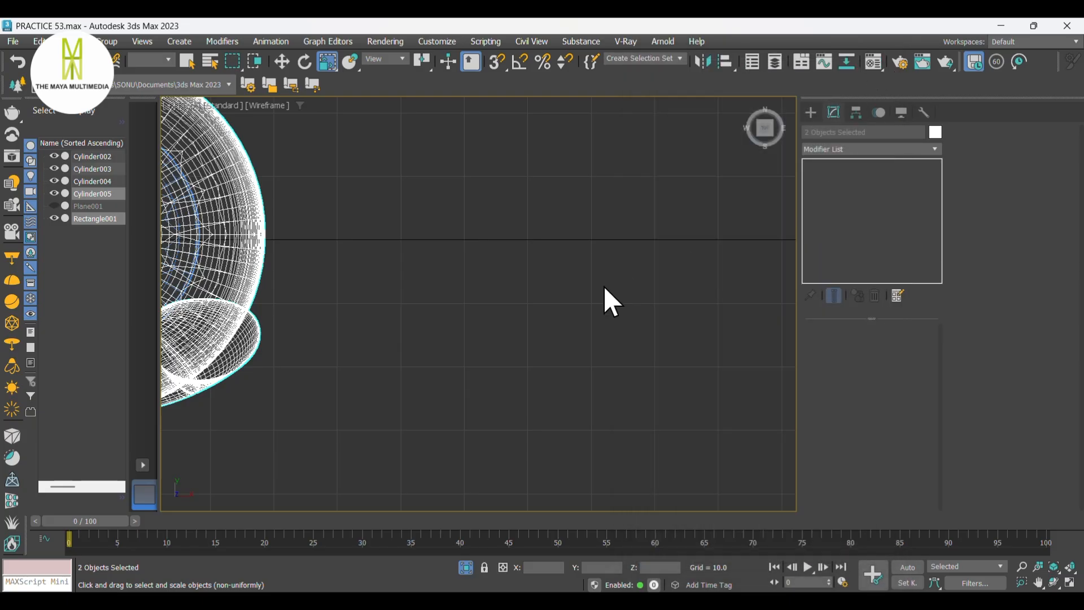
{"action": "key", "text": "z"}
{"action": "key", "text": "p"}
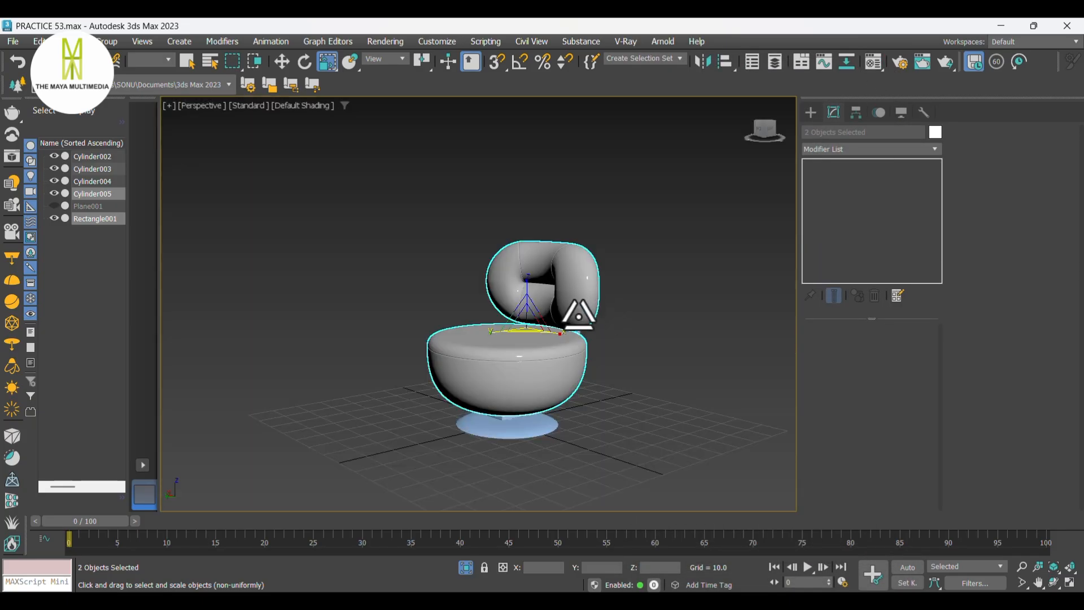
{"action": "key", "text": "w"}
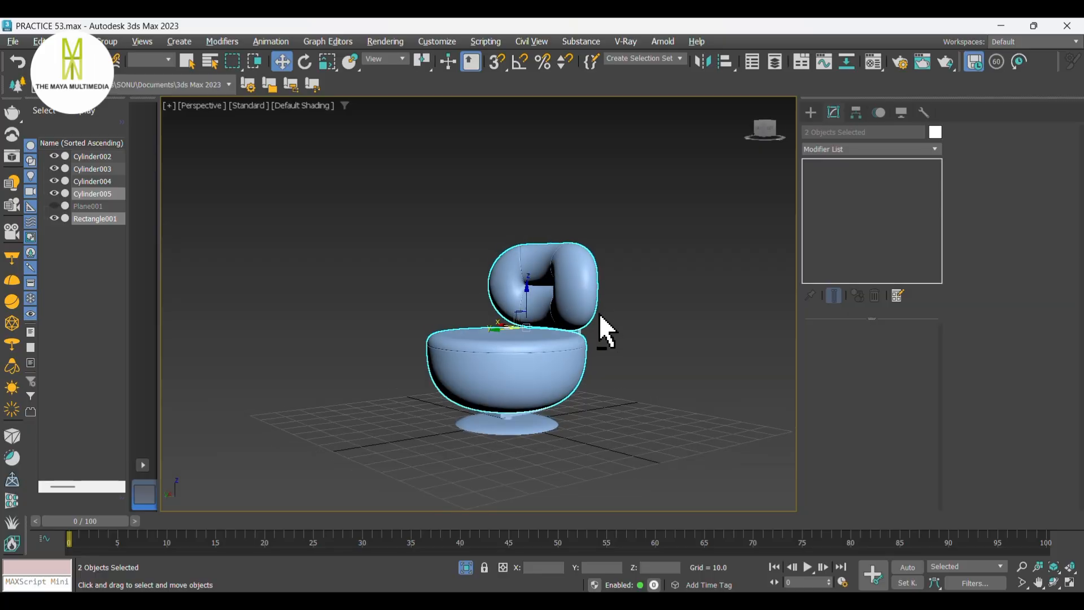
Step: Select the chair's backrest and seat together and apply a Material modifier with Material ID 2
{"action": "middle_click_drag", "start_coordinate": [600, 327], "coordinate": [581, 279], "text": "alt"}
{"action": "left_click", "coordinate": [577, 284]}
{"action": "left_click", "coordinate": [547, 354], "text": "ctrl"}
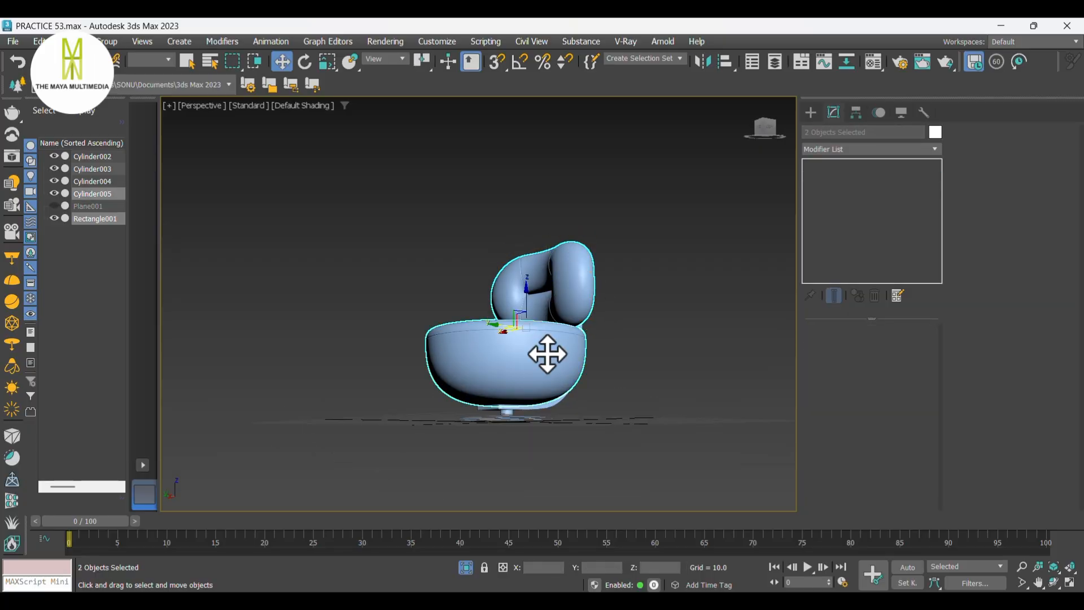
{"action": "middle_click_drag", "start_coordinate": [551, 351], "coordinate": [648, 368], "text": "alt"}
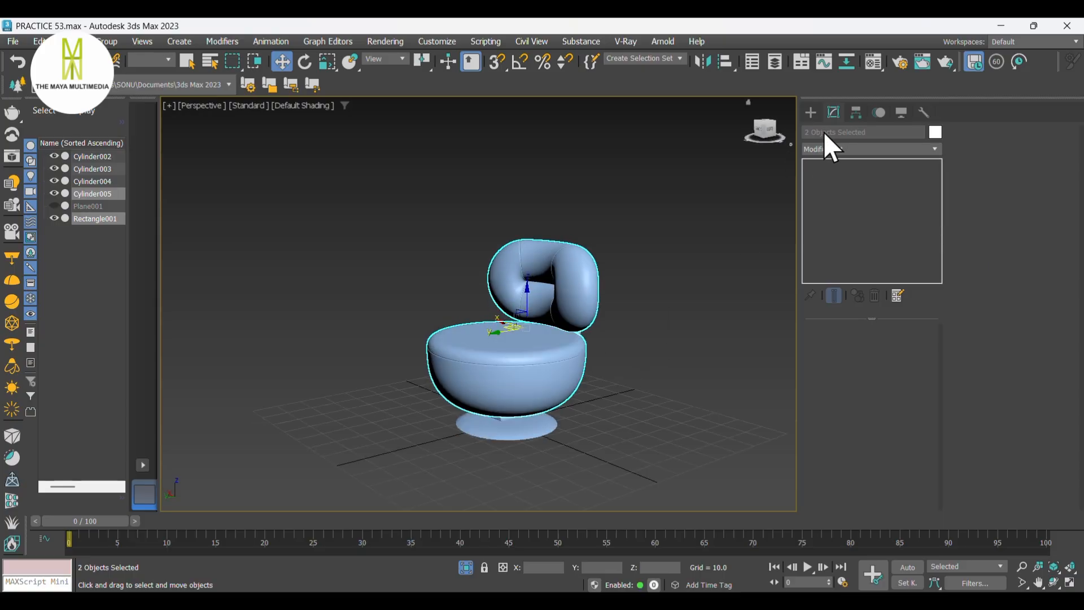
{"action": "left_click", "coordinate": [829, 149]}
{"action": "key", "text": "m"}
{"action": "key", "text": "m"}
{"action": "key", "text": "m"}
{"action": "key", "text": "m"}
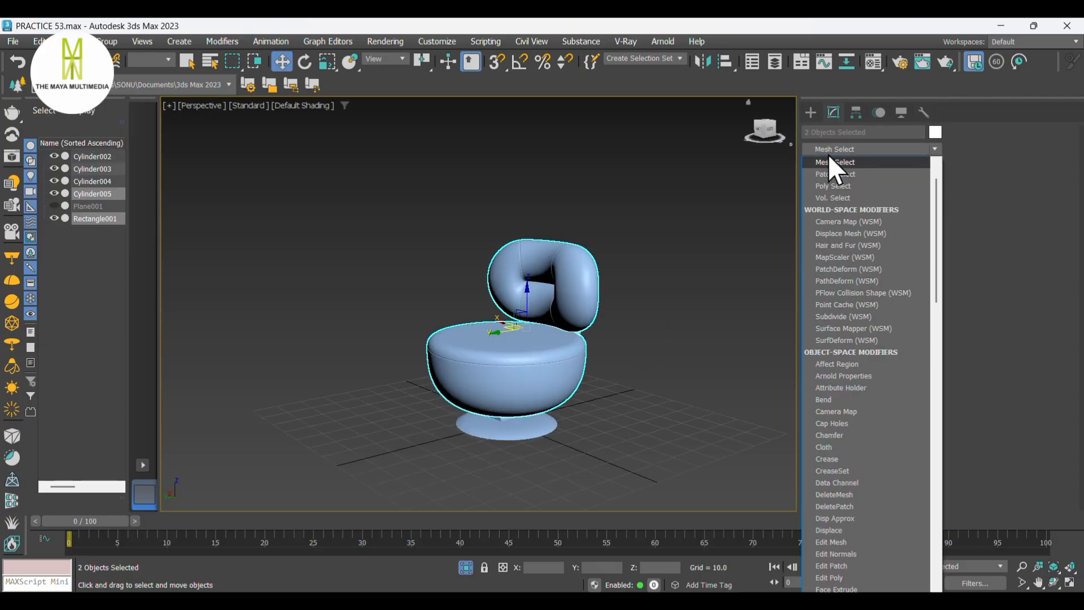
{"action": "left_click", "coordinate": [829, 162]}
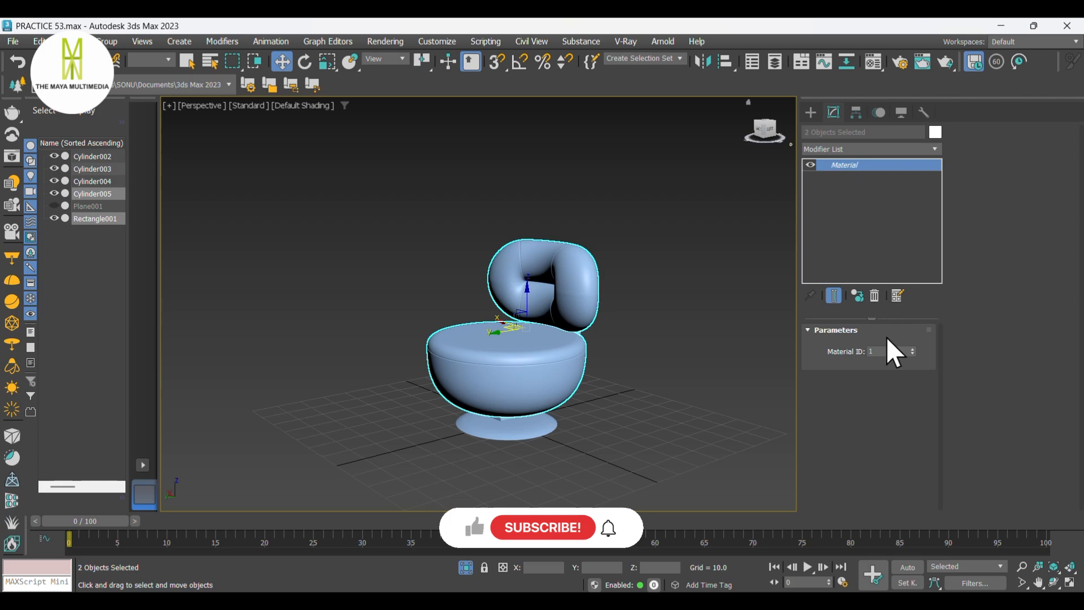
{"action": "type", "text": "2"}
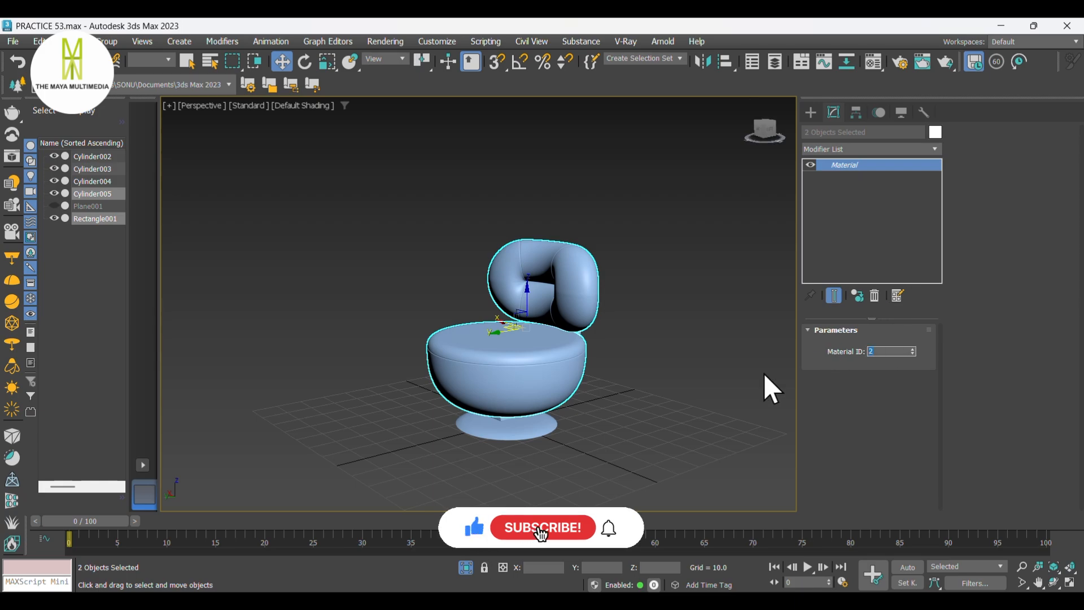
Step: Check the Material ID assigned to the round base disc, and clear the selection
{"action": "left_click", "coordinate": [536, 426]}
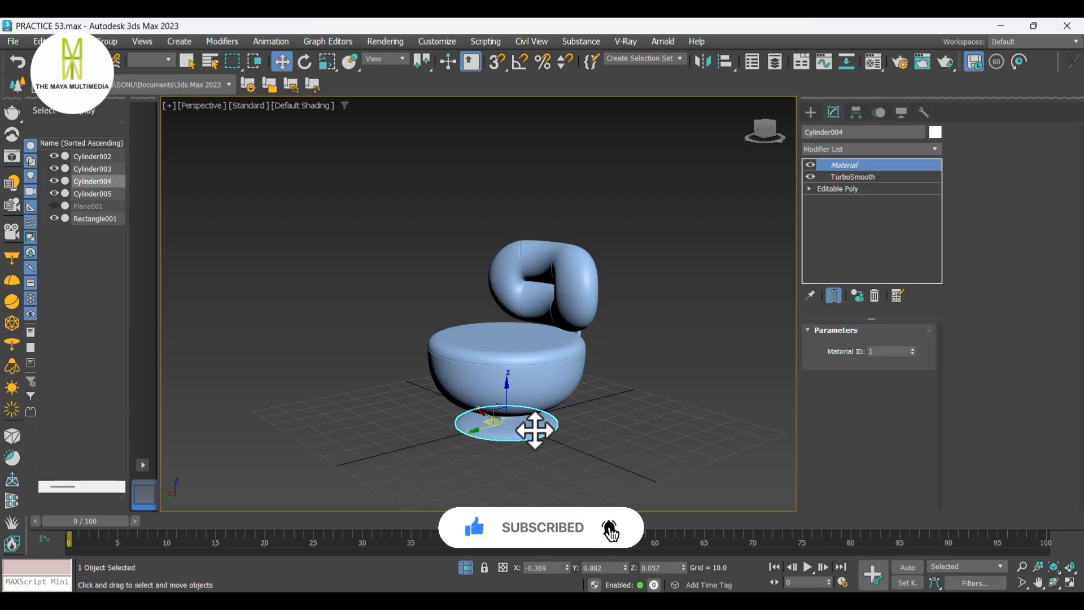
{"action": "left_click", "coordinate": [677, 384]}
{"action": "middle_click_drag", "start_coordinate": [677, 383], "coordinate": [636, 357], "text": "alt"}
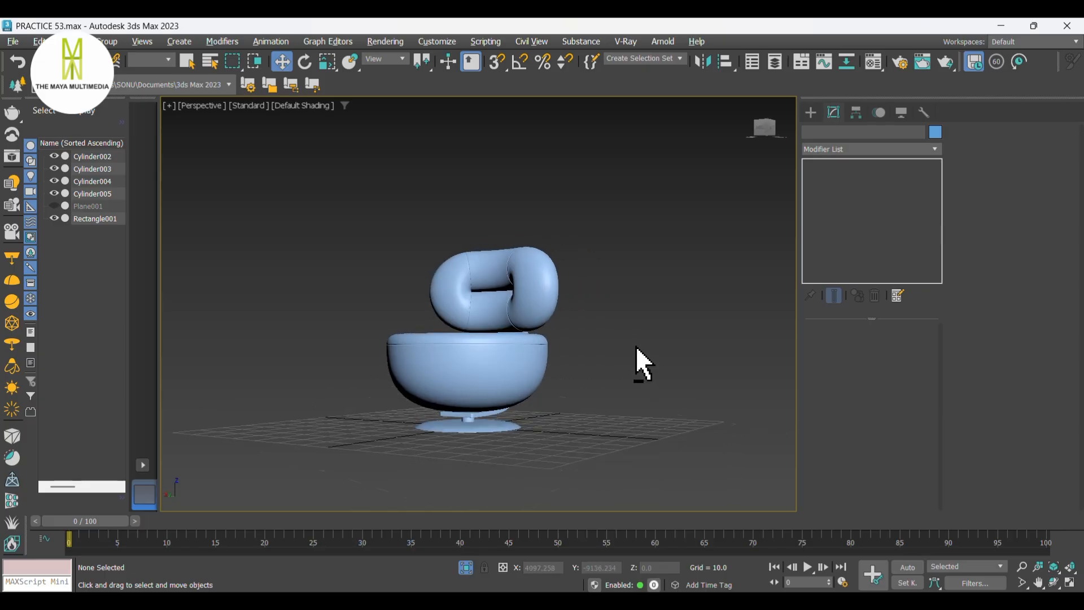
Step: Set the production renderer to V-Ray 6 Hotfix 1 and its image sampler type to Bucket
{"action": "left_click", "coordinate": [900, 63]}
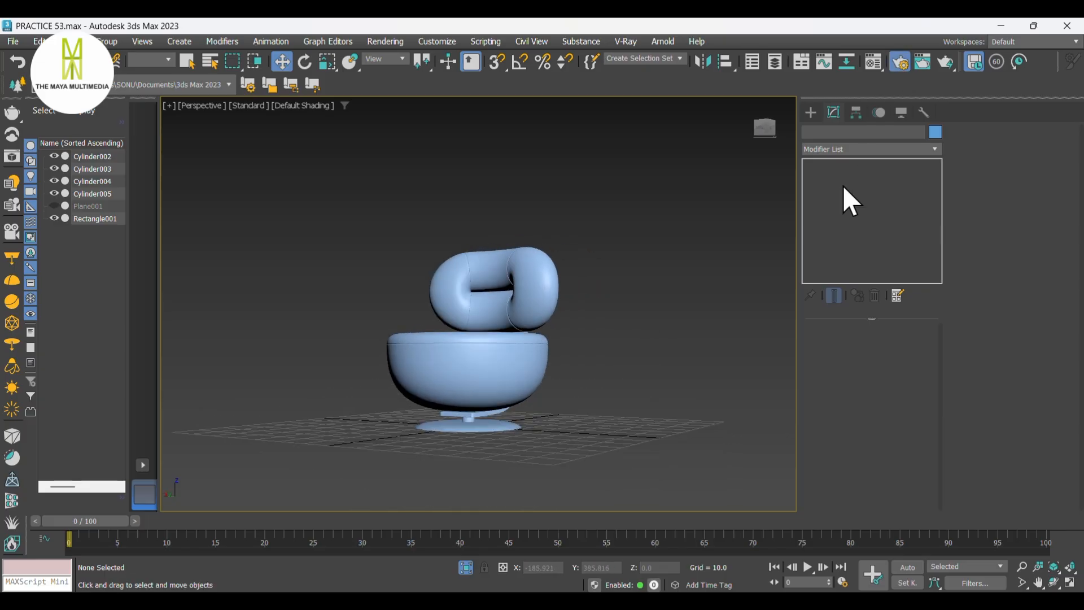
{"action": "left_click", "coordinate": [706, 127]}
{"action": "left_click", "coordinate": [680, 191]}
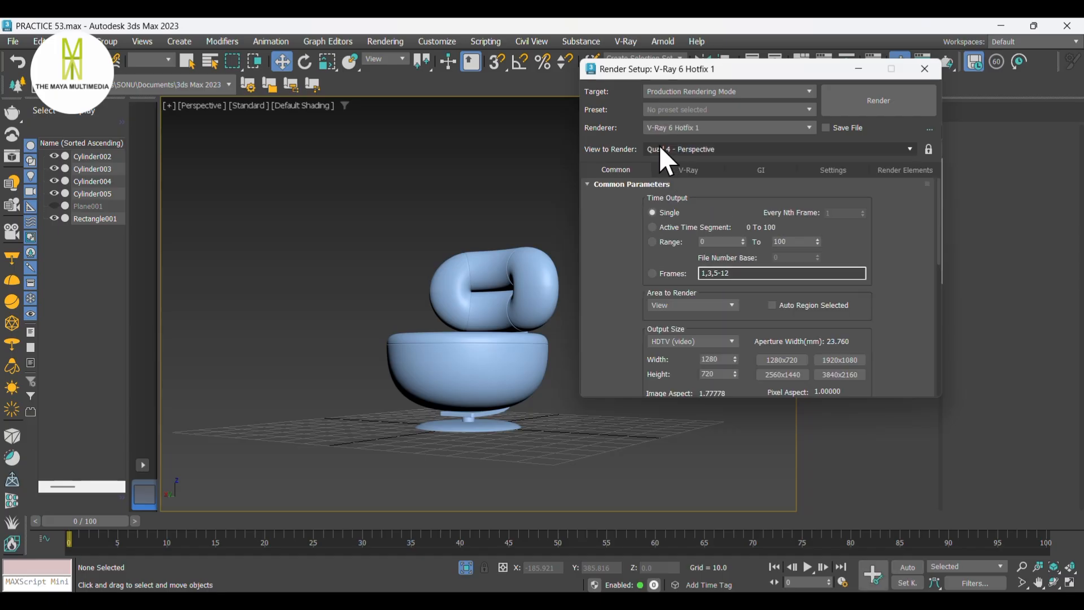
{"action": "left_click", "coordinate": [679, 170]}
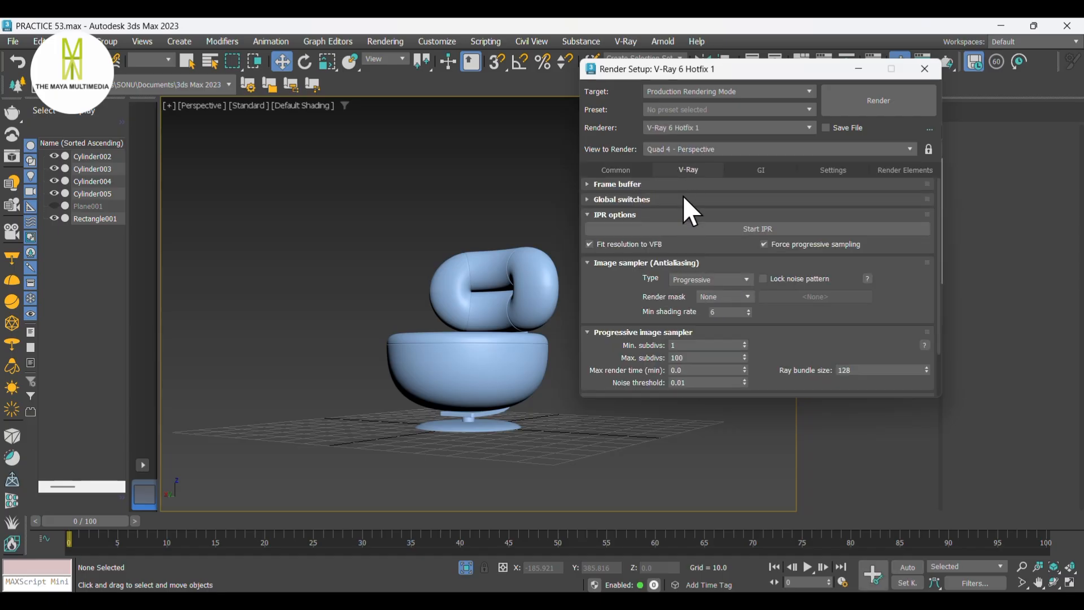
{"action": "left_click", "coordinate": [719, 279]}
{"action": "left_click", "coordinate": [703, 290]}
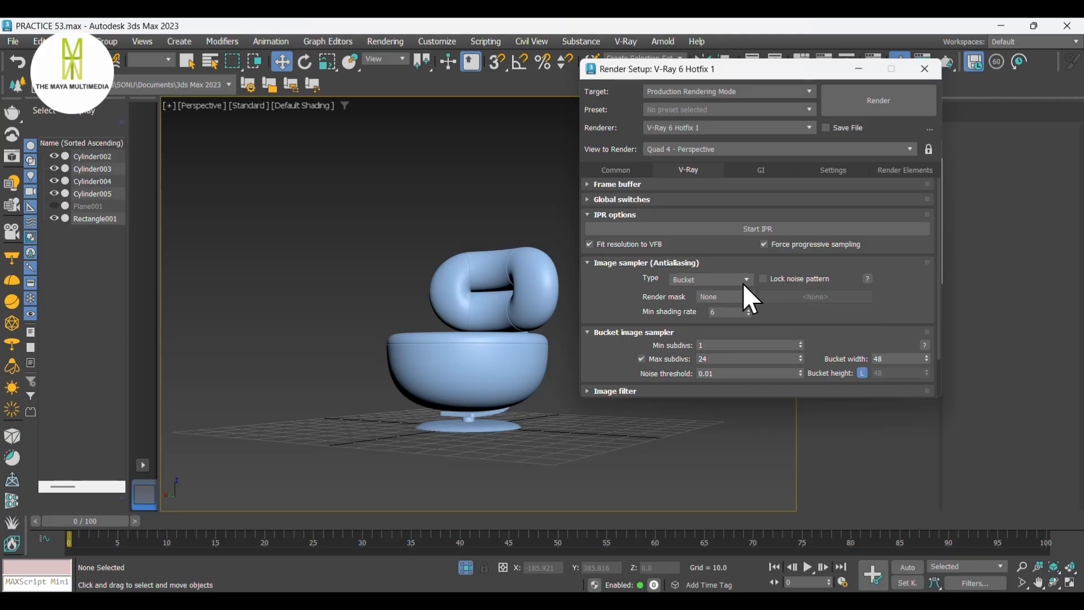
Step: Set the primary GI engine to Irradiance map with the Very low preset, and close the render setup
{"action": "left_click", "coordinate": [752, 171]}
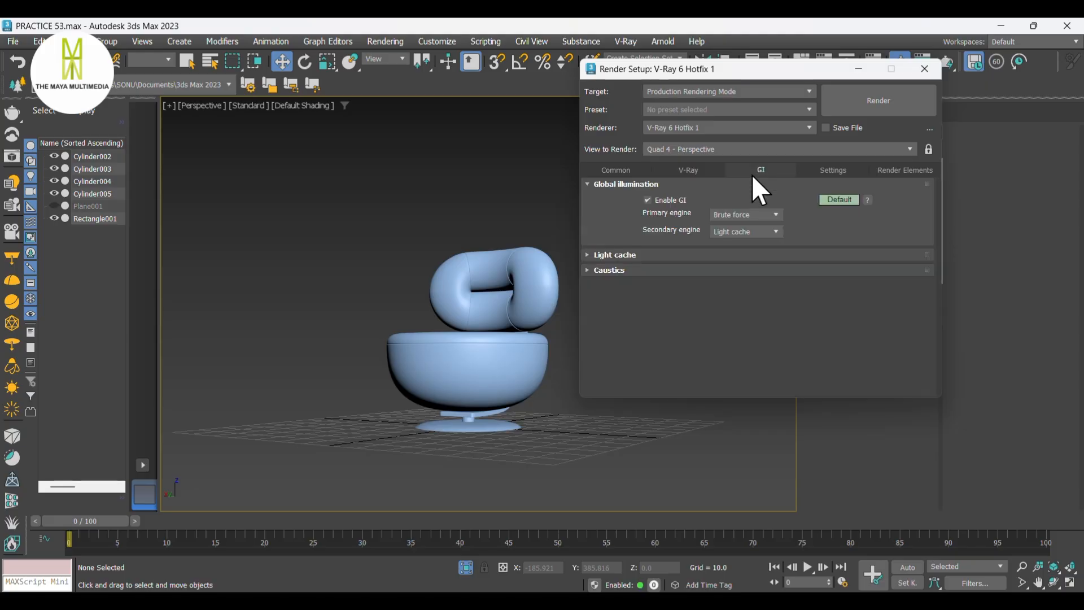
{"action": "left_click", "coordinate": [734, 215]}
{"action": "left_click", "coordinate": [740, 227]}
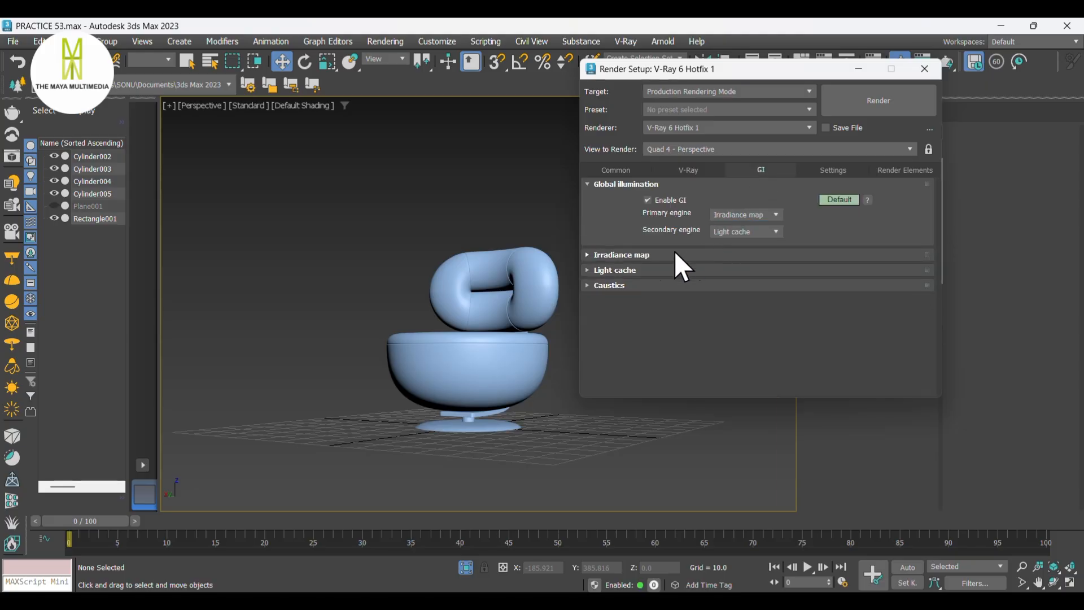
{"action": "left_click", "coordinate": [622, 254]}
{"action": "left_click", "coordinate": [750, 221]}
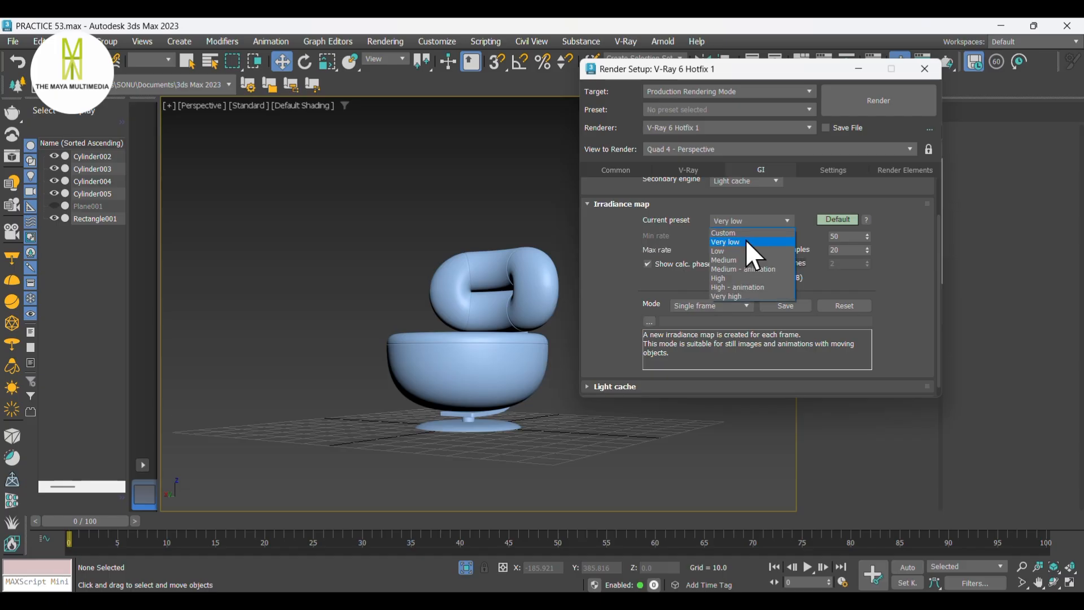
{"action": "left_click", "coordinate": [747, 242]}
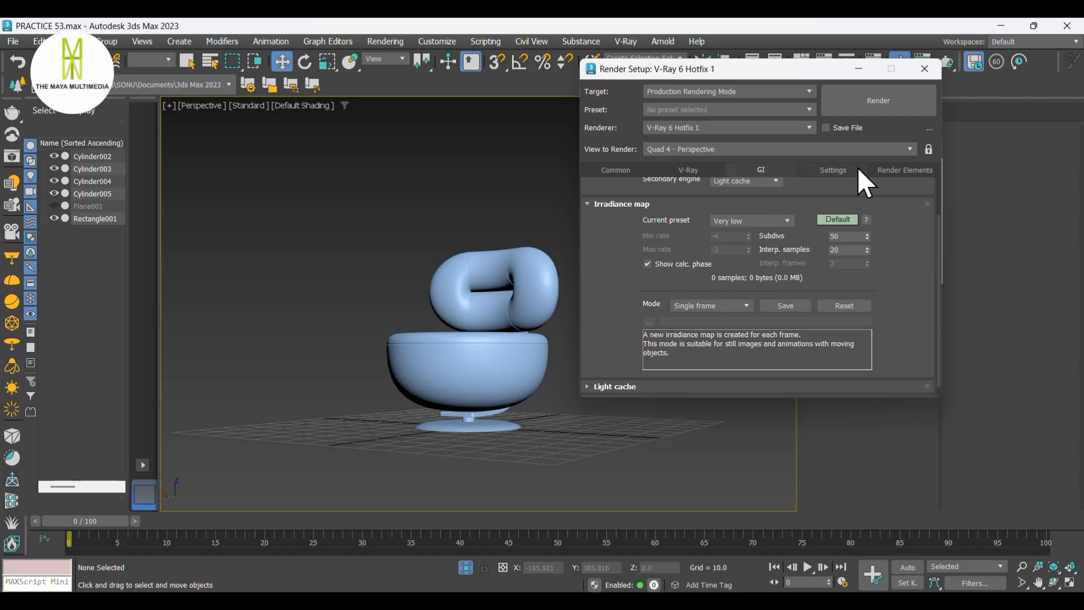
{"action": "left_click", "coordinate": [924, 70]}
Step: Change the first material sample to a Multi/Sub-Object material, discarding the old material
{"action": "mouse_move", "coordinate": [596, 287]}
{"action": "middle_mouse_down", "text": "alt"}
{"action": "mouse_move", "coordinate": [624, 298]}
{"action": "mouse_move", "coordinate": [618, 340]}
{"action": "mouse_move", "coordinate": [218, 363]}
{"action": "mouse_move", "coordinate": [527, 353]}
{"action": "mouse_move", "coordinate": [547, 329]}
{"action": "mouse_move", "coordinate": [601, 307]}
{"action": "middle_mouse_up", "text": "alt"}
{"action": "key", "text": "m"}
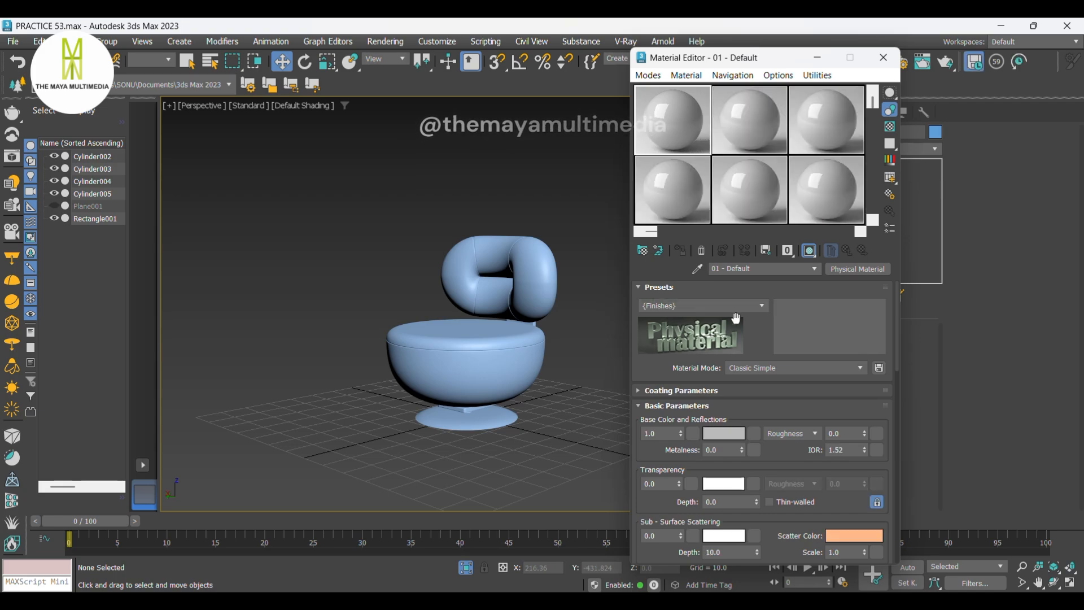
{"action": "left_click", "coordinate": [862, 269]}
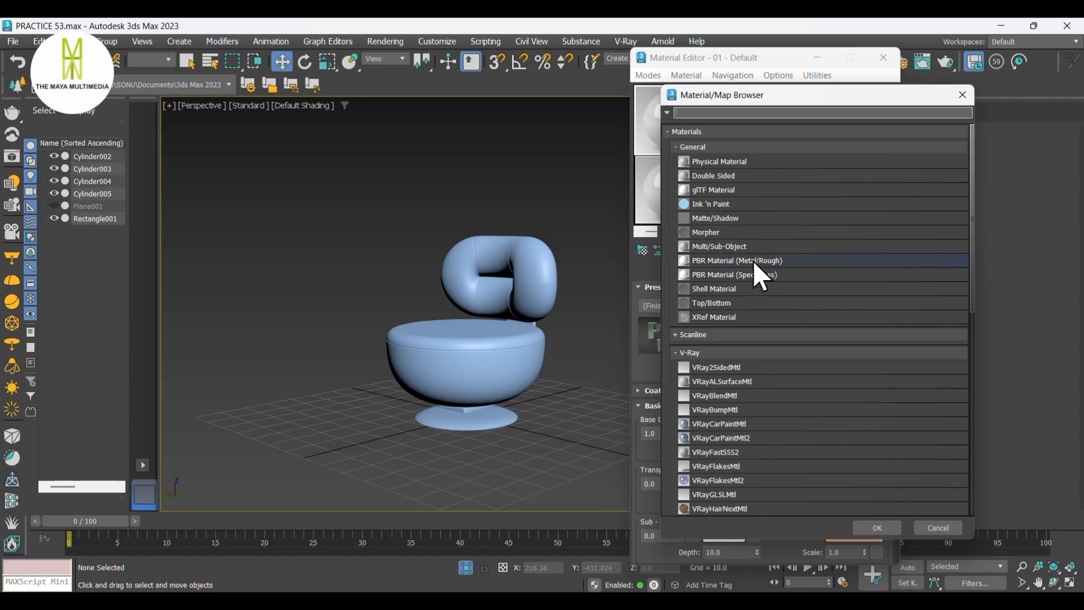
{"action": "left_click", "coordinate": [749, 246]}
{"action": "left_click", "coordinate": [873, 528]}
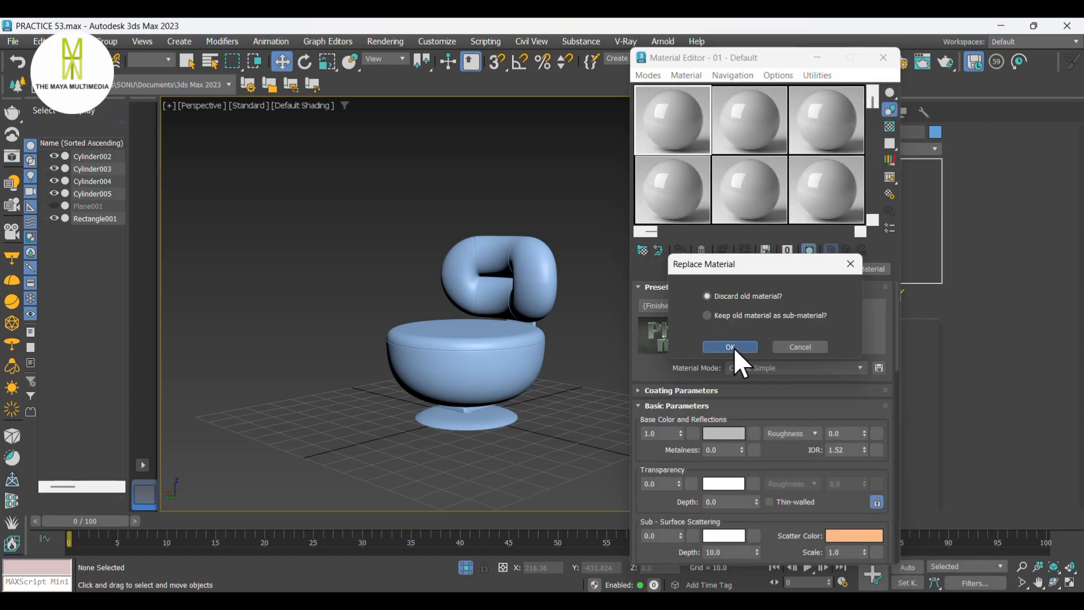
{"action": "left_click", "coordinate": [732, 346]}
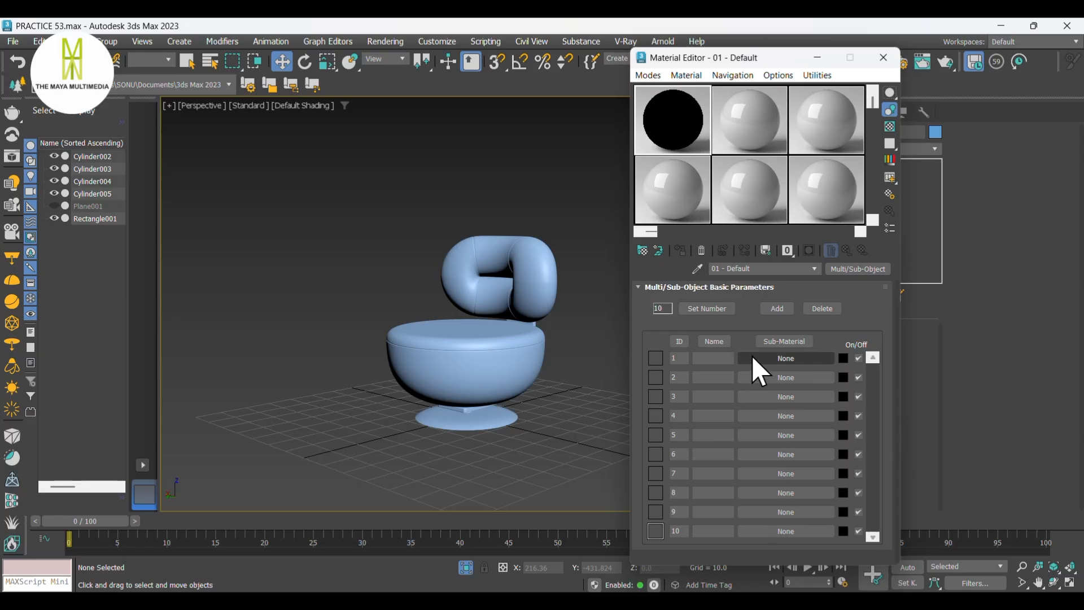
Step: Assign a VRayMtl as the sub-material for ID 1
{"action": "left_click", "coordinate": [751, 355]}
{"action": "scroll", "coordinate": [743, 474], "scroll_direction": "down", "scroll_amount": 2}
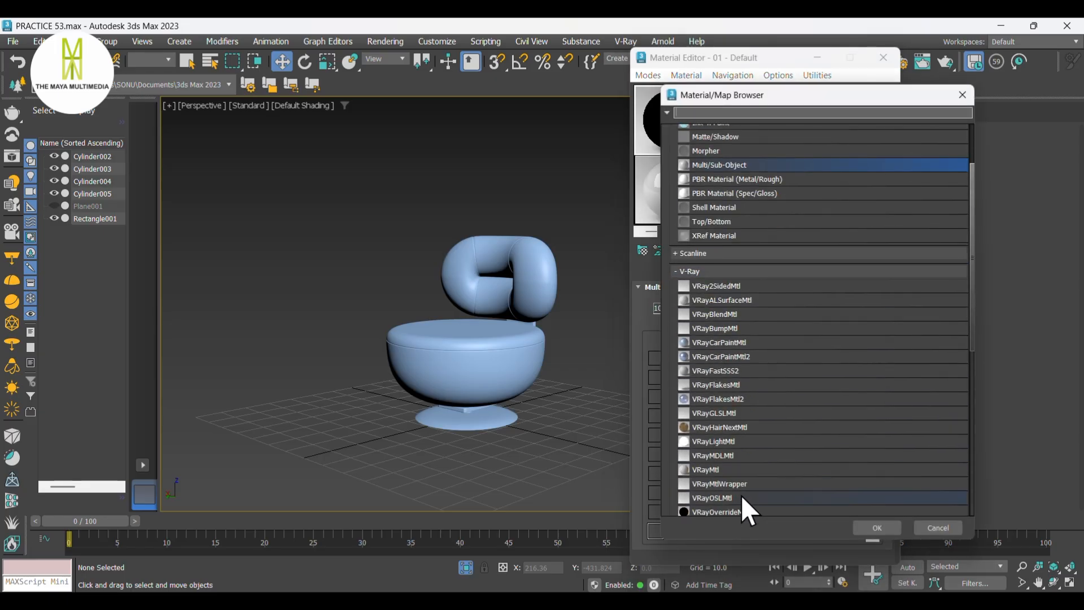
{"action": "left_click", "coordinate": [754, 470]}
{"action": "left_click", "coordinate": [864, 526]}
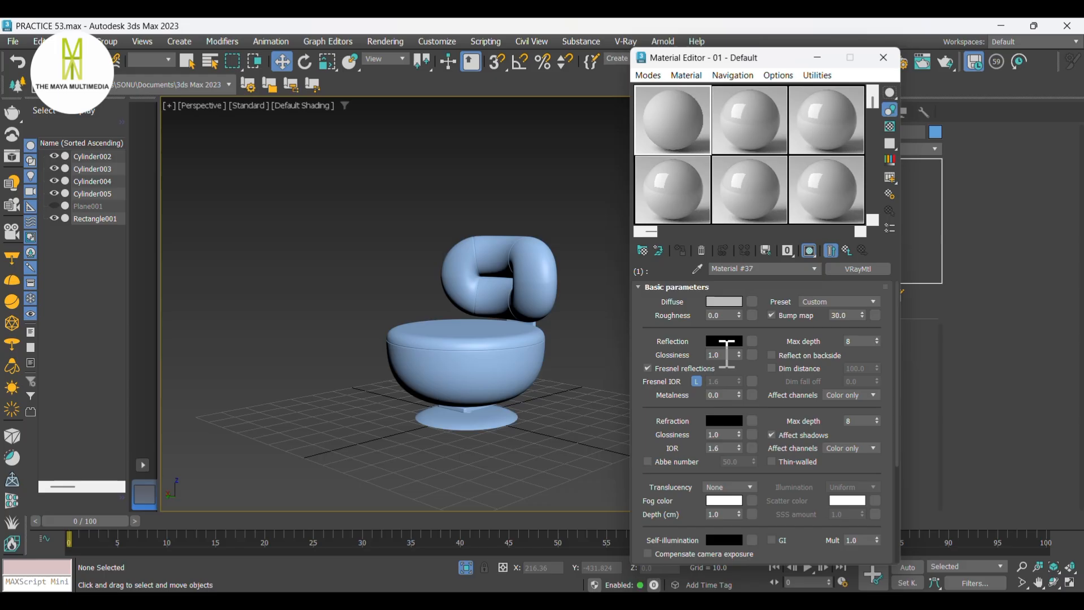
Step: Set the diffuse colour of the ID 1 VRayMtl to pure black
{"action": "middle_click_drag", "start_coordinate": [501, 333], "coordinate": [436, 382], "text": "alt"}
{"action": "scroll", "coordinate": [532, 350], "scroll_direction": "up", "scroll_amount": 3}
{"action": "middle_click_drag", "start_coordinate": [531, 350], "coordinate": [541, 328]}
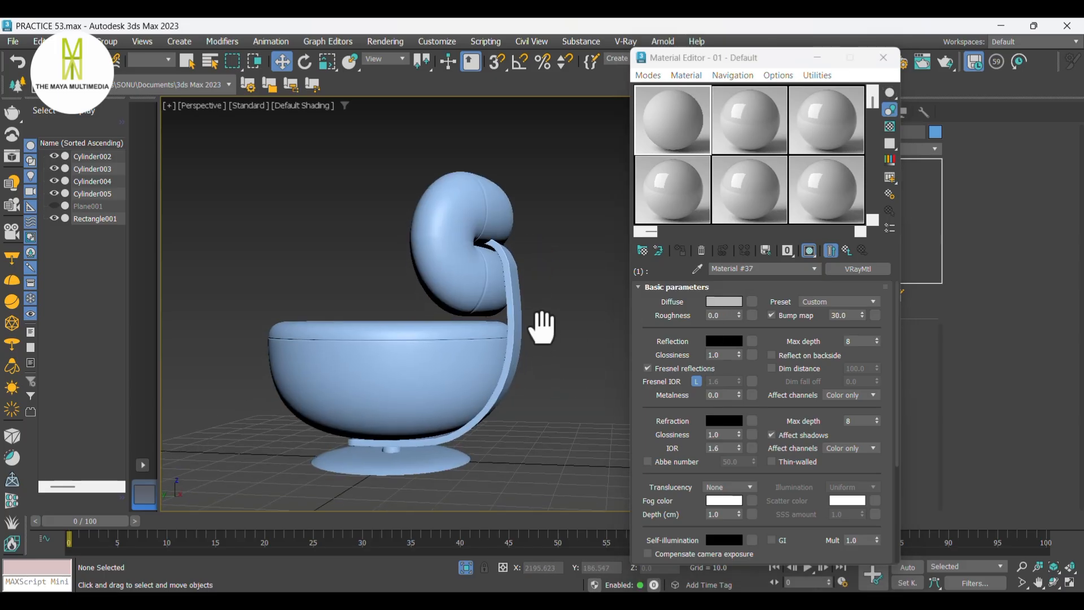
{"action": "left_click", "coordinate": [728, 302]}
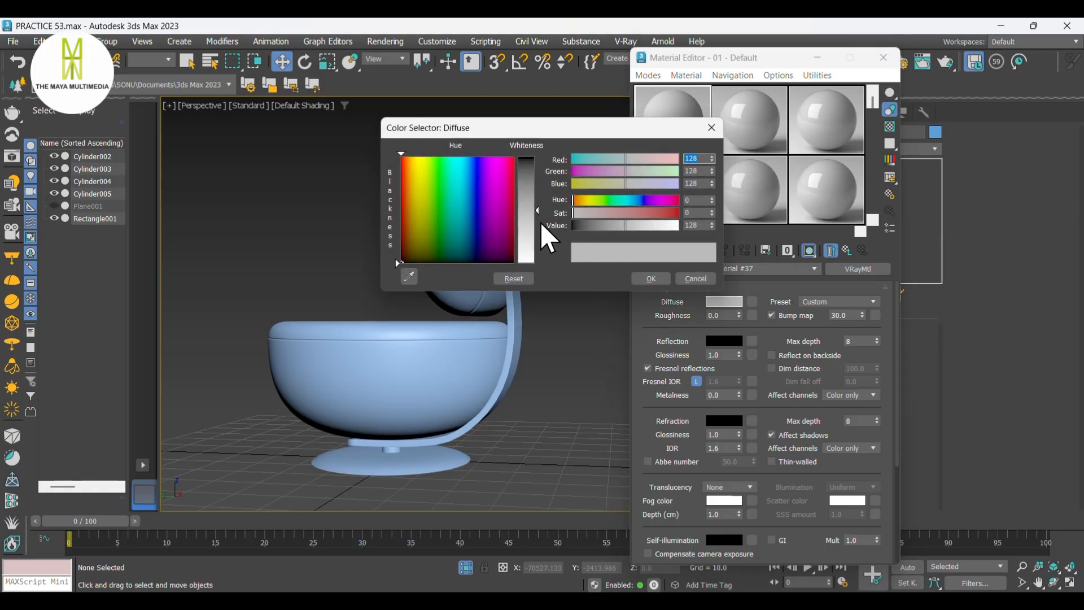
{"action": "left_click_drag", "start_coordinate": [538, 213], "coordinate": [538, 157]}
{"action": "left_click", "coordinate": [651, 278]}
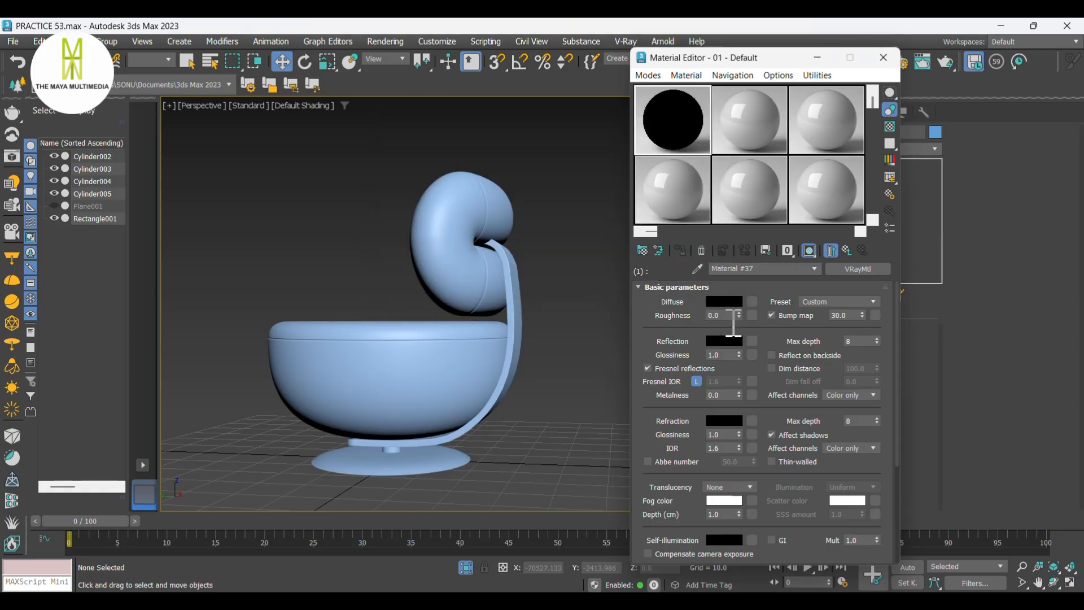
Step: Set the ID 1 material's reflection colour to light grey, and unlock its Fresnel IOR and set it to 20
{"action": "left_click", "coordinate": [725, 341]}
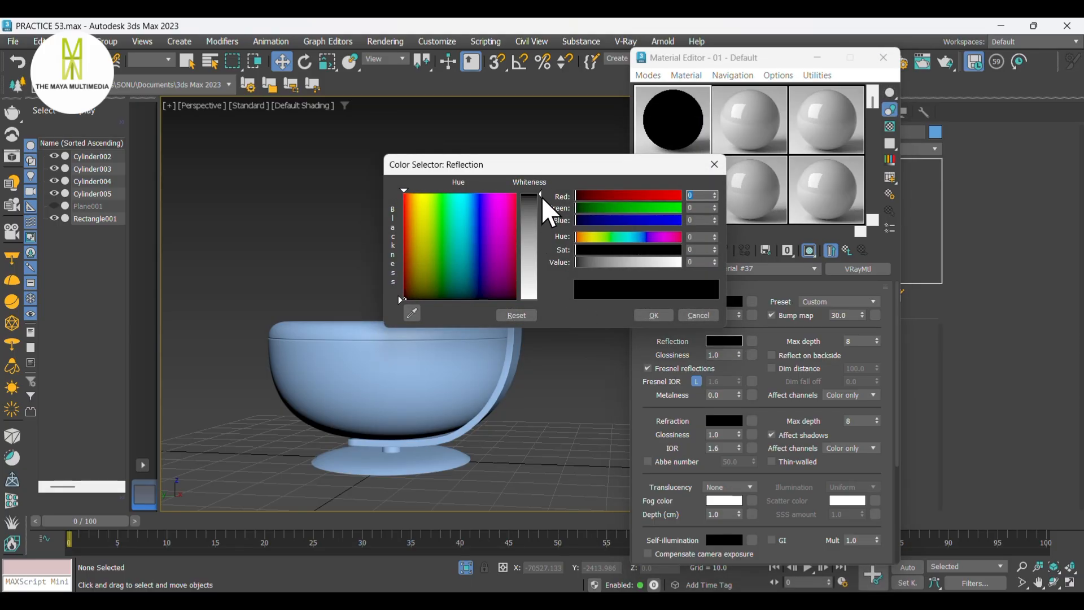
{"action": "left_click_drag", "start_coordinate": [539, 194], "coordinate": [541, 249]}
{"action": "left_click", "coordinate": [653, 315]}
{"action": "left_click", "coordinate": [697, 381]}
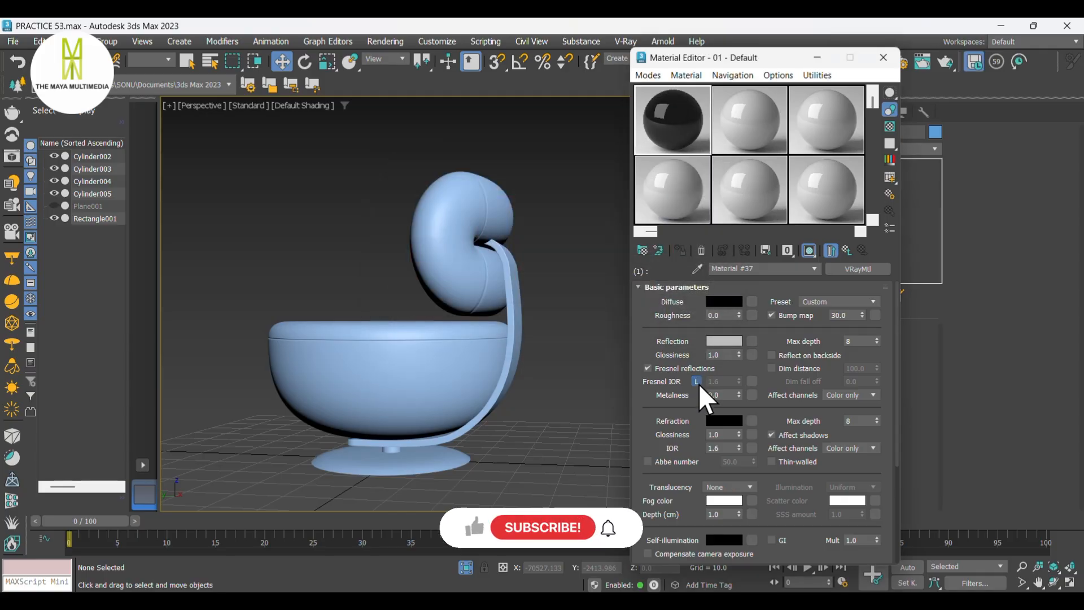
{"action": "double_click", "coordinate": [725, 381]}
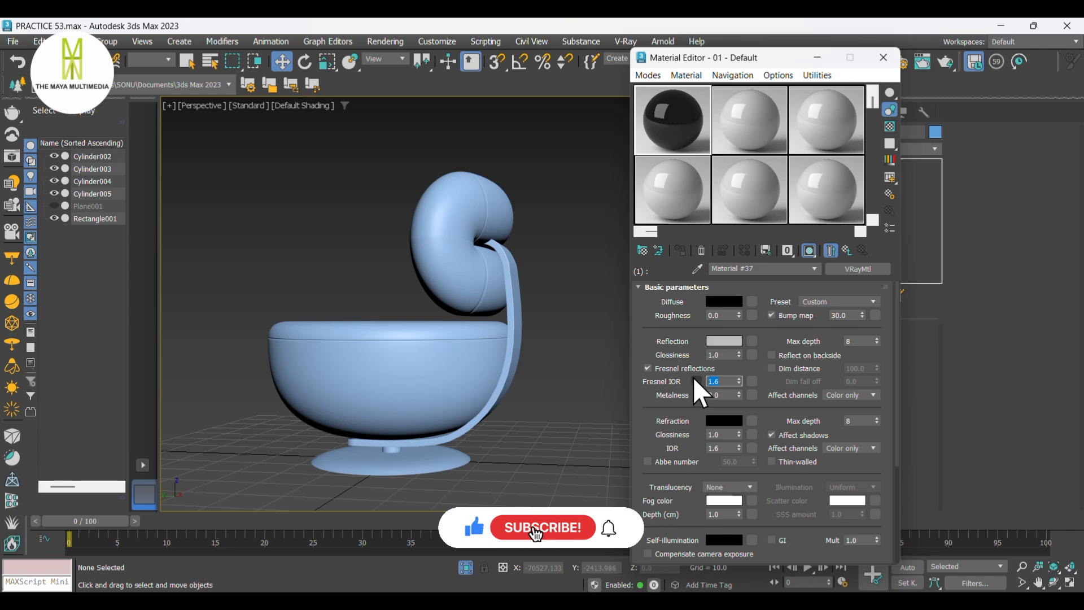
{"action": "type", "text": "20"}
{"action": "key", "text": "Return"}
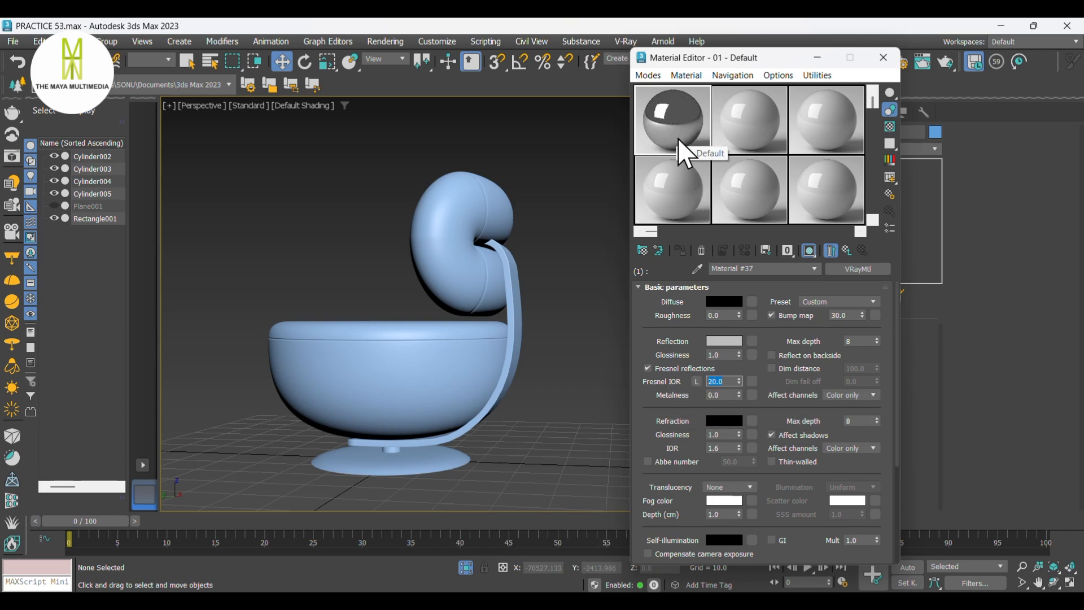
Step: Add a Noise map with size 0.1 to the ID 1 material's bump slot, and set the bump amount to 1
{"action": "left_click", "coordinate": [876, 315]}
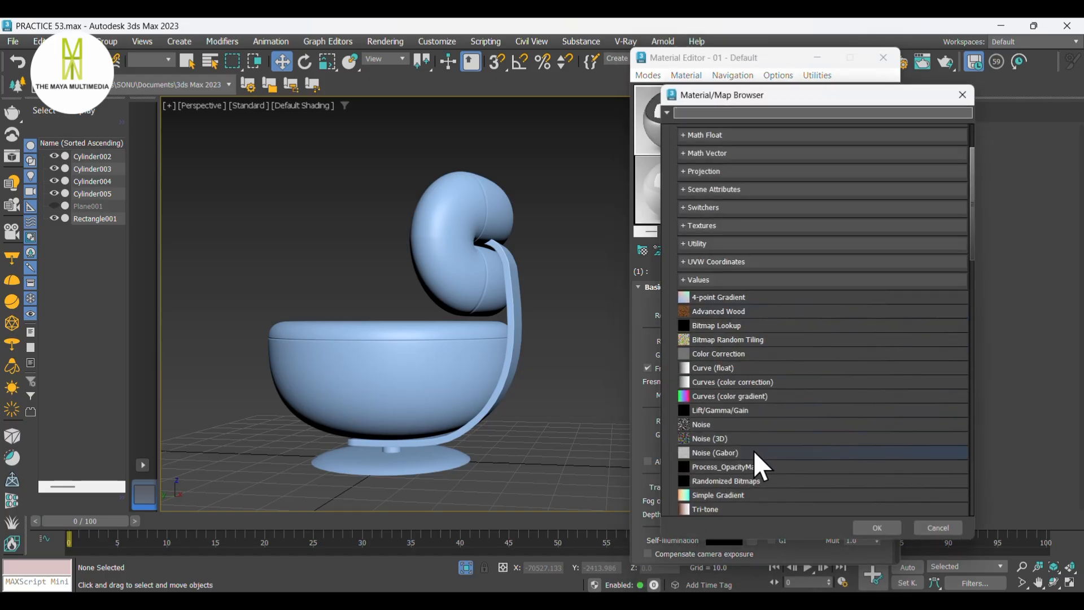
{"action": "scroll", "coordinate": [751, 454], "scroll_direction": "down", "scroll_amount": 6}
{"action": "scroll", "coordinate": [748, 462], "scroll_direction": "down", "scroll_amount": 2}
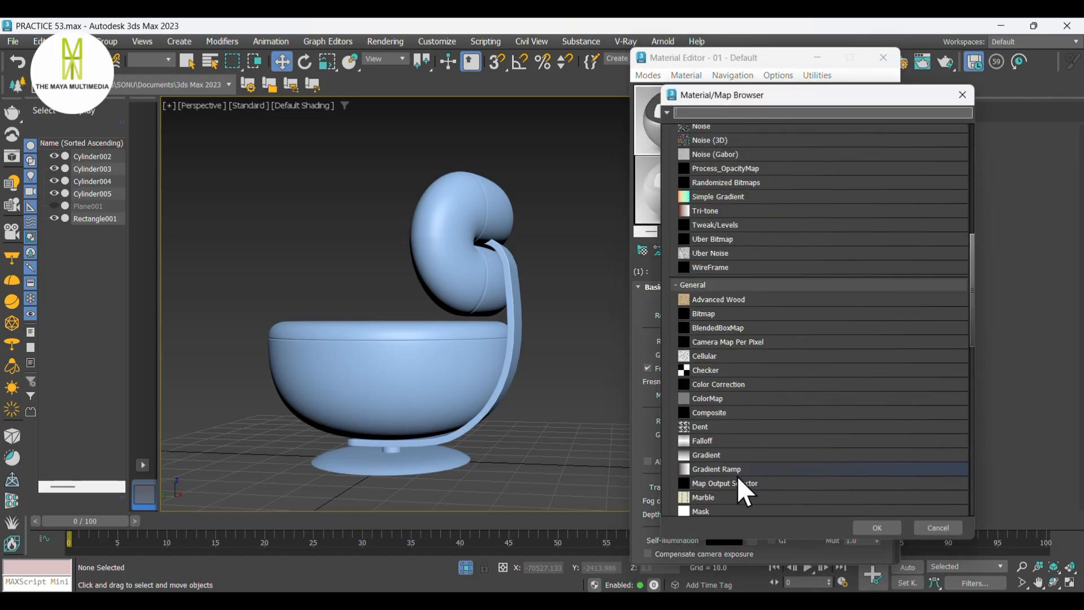
{"action": "scroll", "coordinate": [729, 497], "scroll_direction": "down", "scroll_amount": 1}
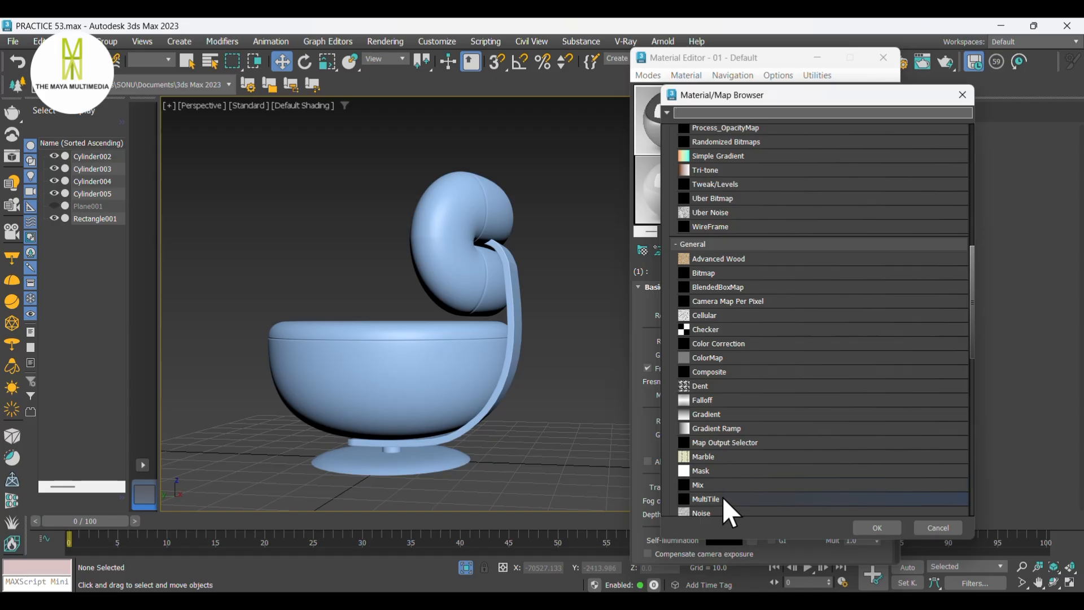
{"action": "scroll", "coordinate": [723, 496], "scroll_direction": "down", "scroll_amount": 1}
{"action": "left_click", "coordinate": [722, 497]}
{"action": "left_click", "coordinate": [877, 527]}
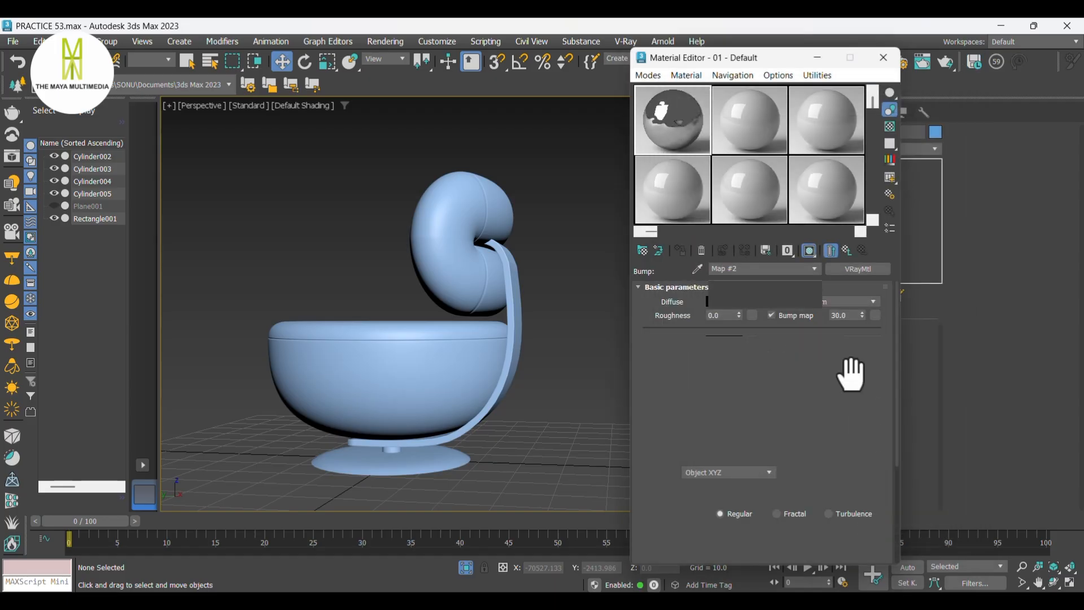
{"action": "double_click", "coordinate": [687, 468]}
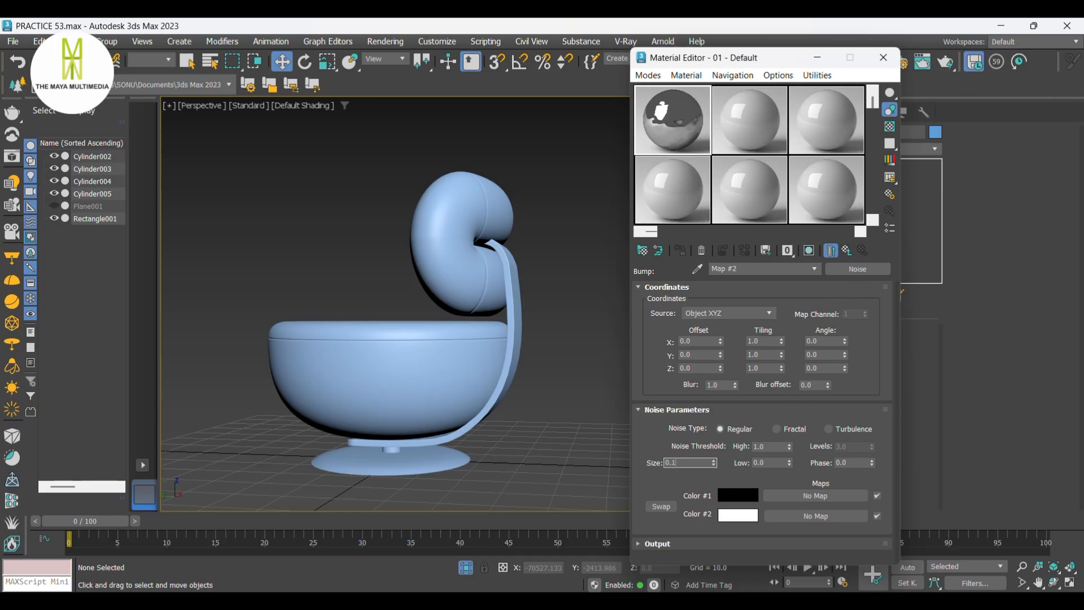
{"action": "left_click", "coordinate": [846, 252]}
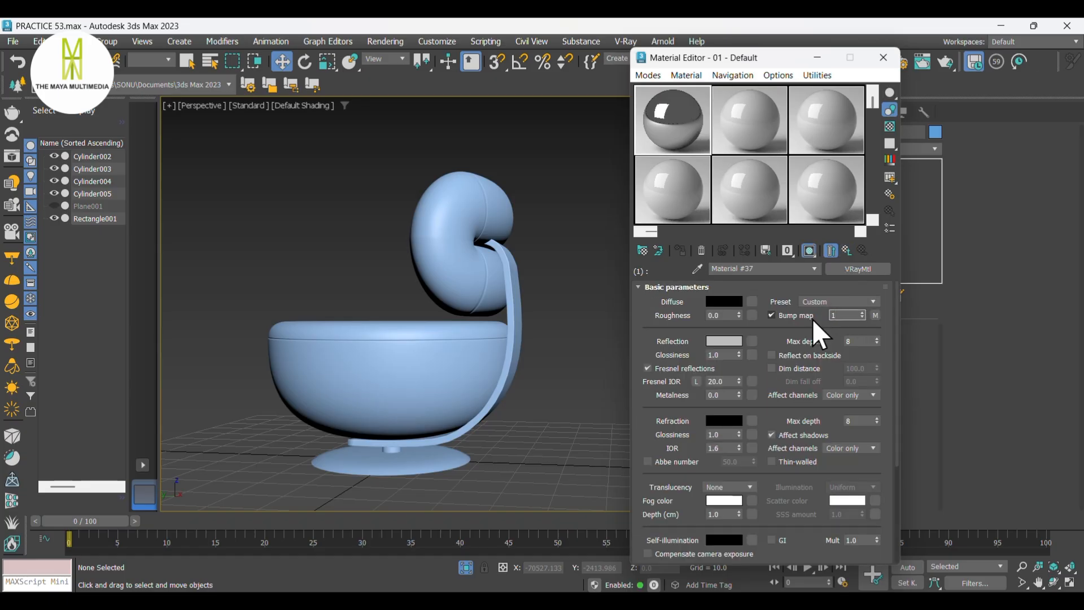
Step: Assign the Multi/Sub-Object material to the chair's curved support frame, small connecting cylinder and round base
{"action": "left_click", "coordinate": [510, 343]}
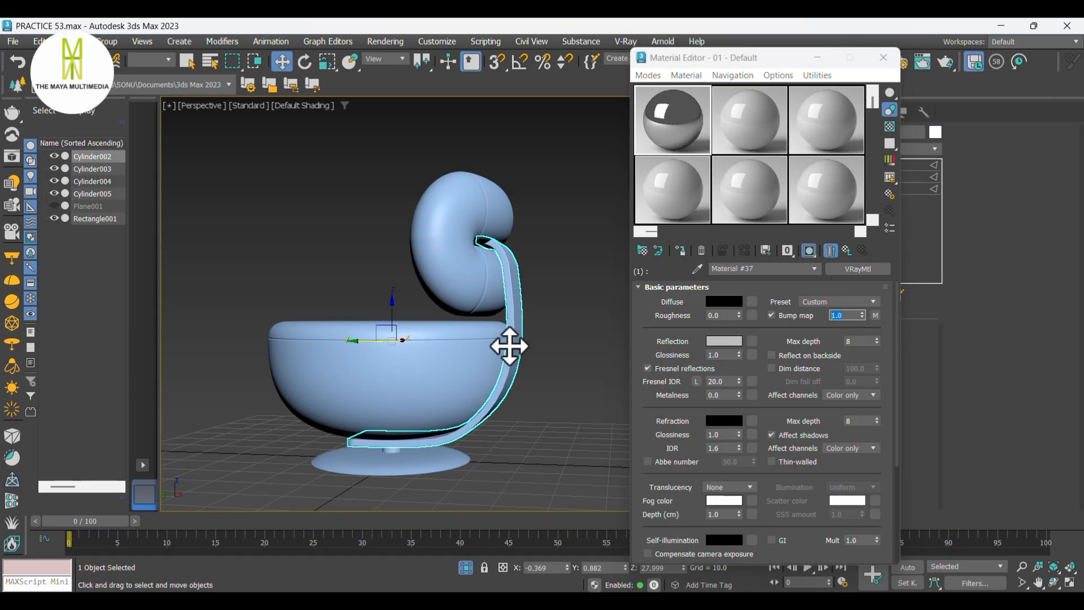
{"action": "left_click", "coordinate": [393, 453]}
{"action": "left_click", "coordinate": [389, 446], "text": "ctrl"}
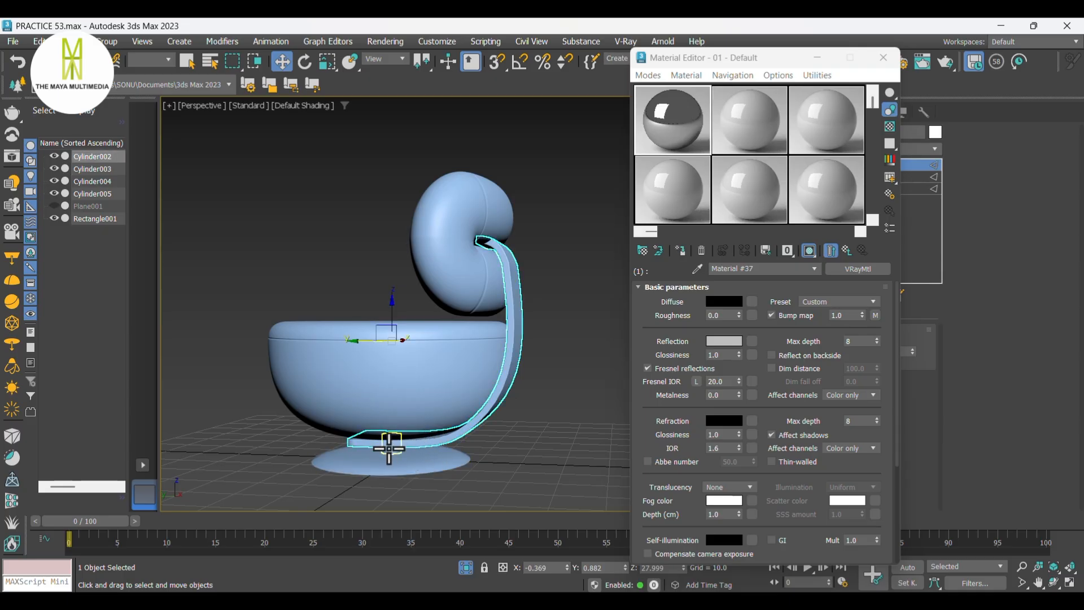
{"action": "left_click", "coordinate": [398, 460], "text": "ctrl"}
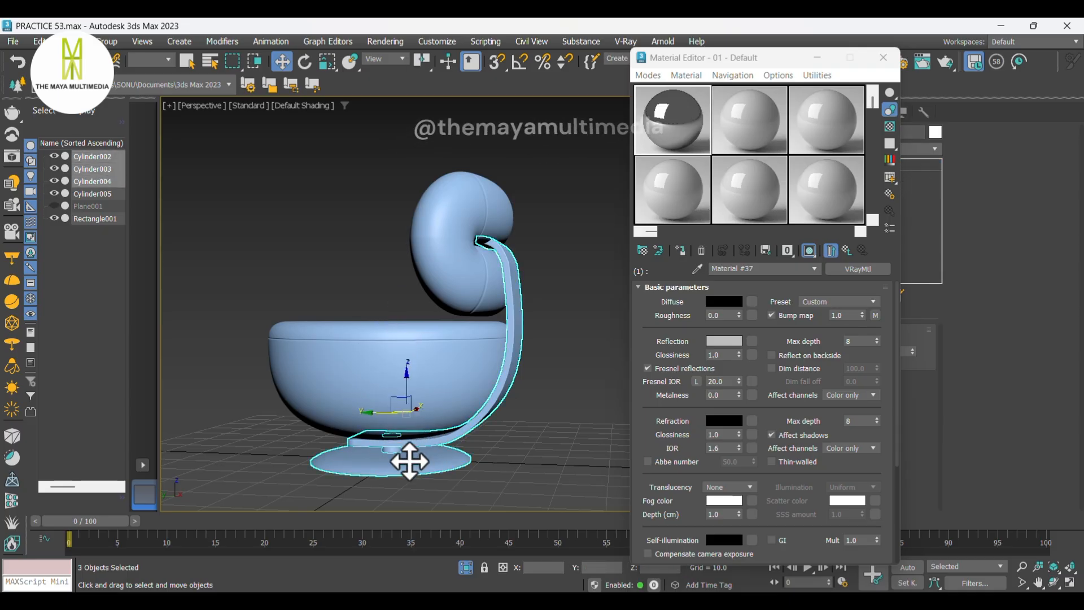
{"action": "left_click", "coordinate": [683, 252]}
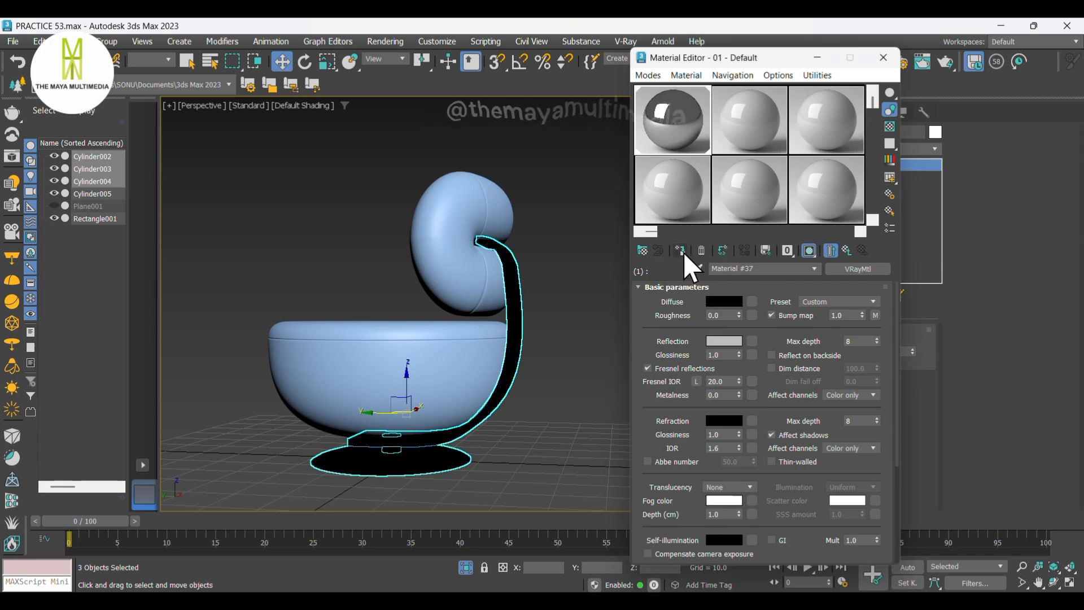
{"action": "left_click", "coordinate": [607, 327]}
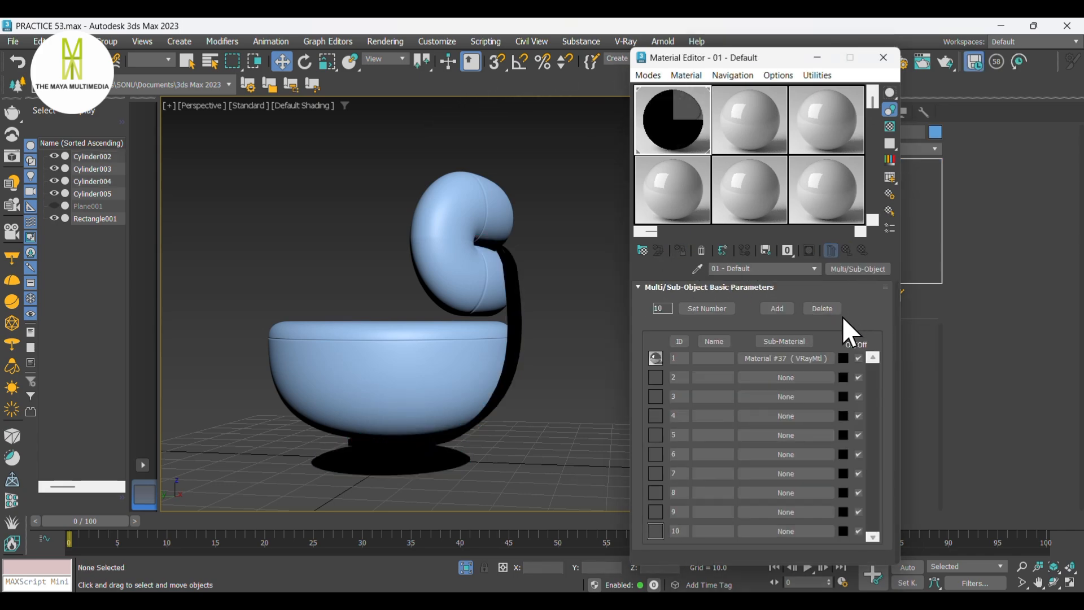
Step: Assign a VRayMtl as the sub-material for ID 2 and add a Bitmap map to its diffuse slot
{"action": "left_click", "coordinate": [788, 380]}
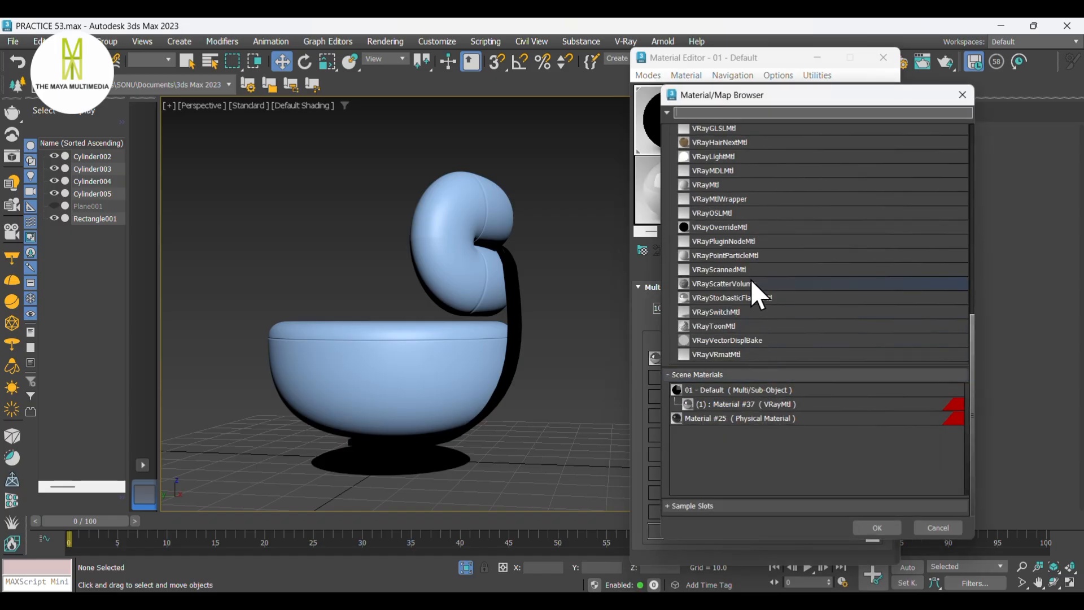
{"action": "left_click", "coordinate": [877, 528]}
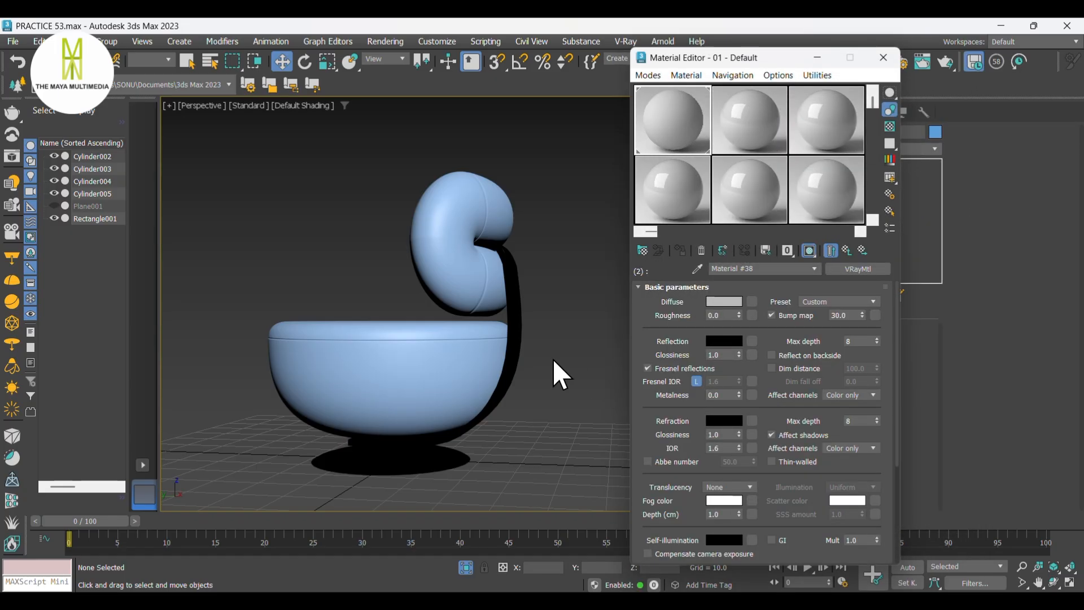
{"action": "left_click", "coordinate": [751, 301]}
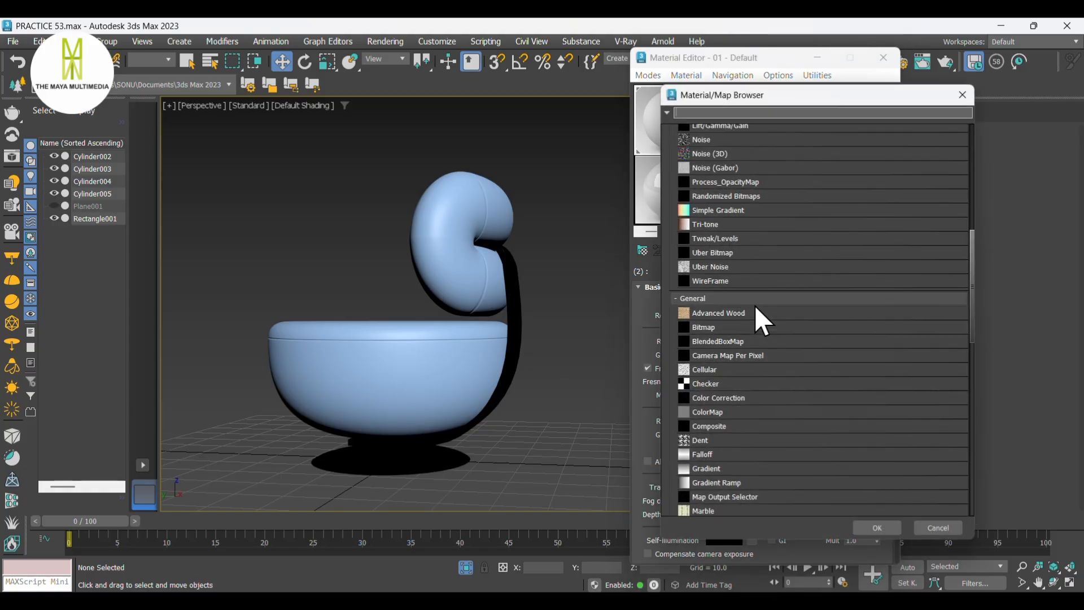
{"action": "left_click", "coordinate": [877, 527]}
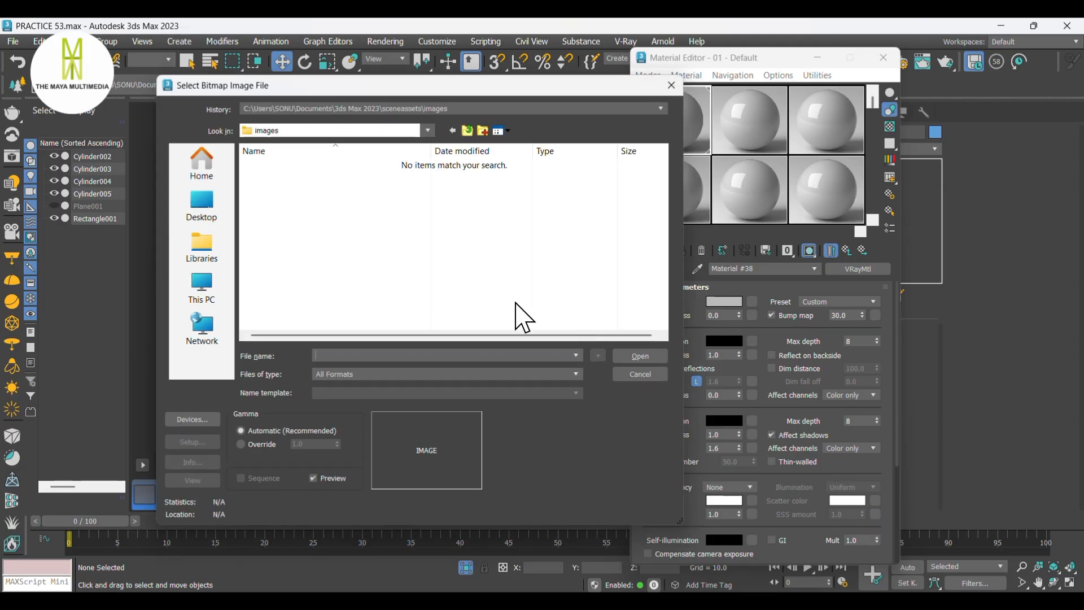
Step: Load floral_jacquard_diff_4k.jpg from the textures folder of floral_jacquard_4k, inside Downloads\3DS MAX WORK\PRACTICE 53, as the diffuse bitmap
{"action": "left_click", "coordinate": [214, 218]}
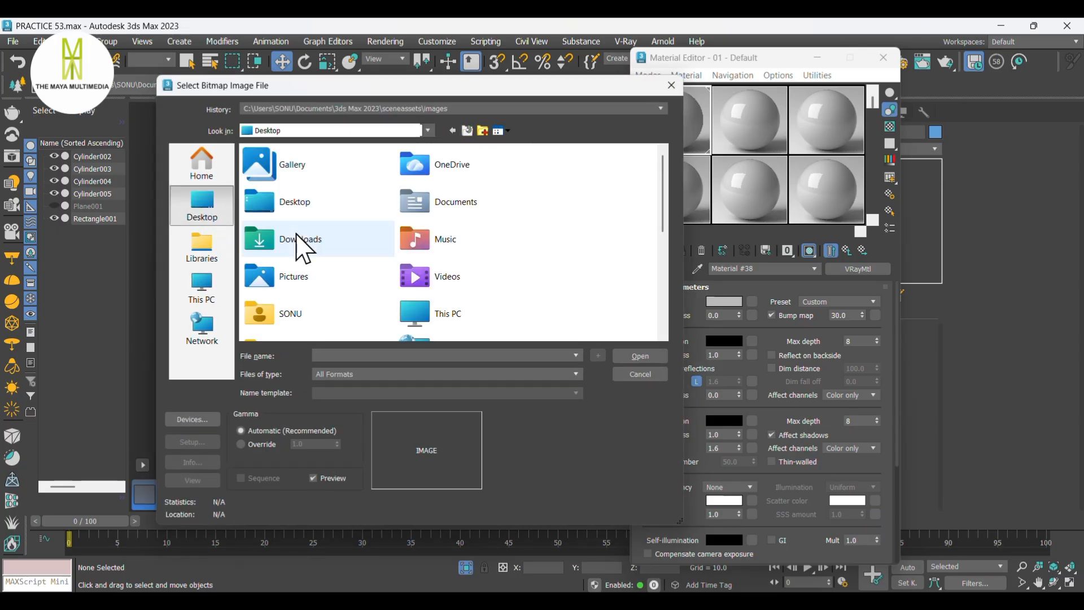
{"action": "double_click", "coordinate": [299, 248]}
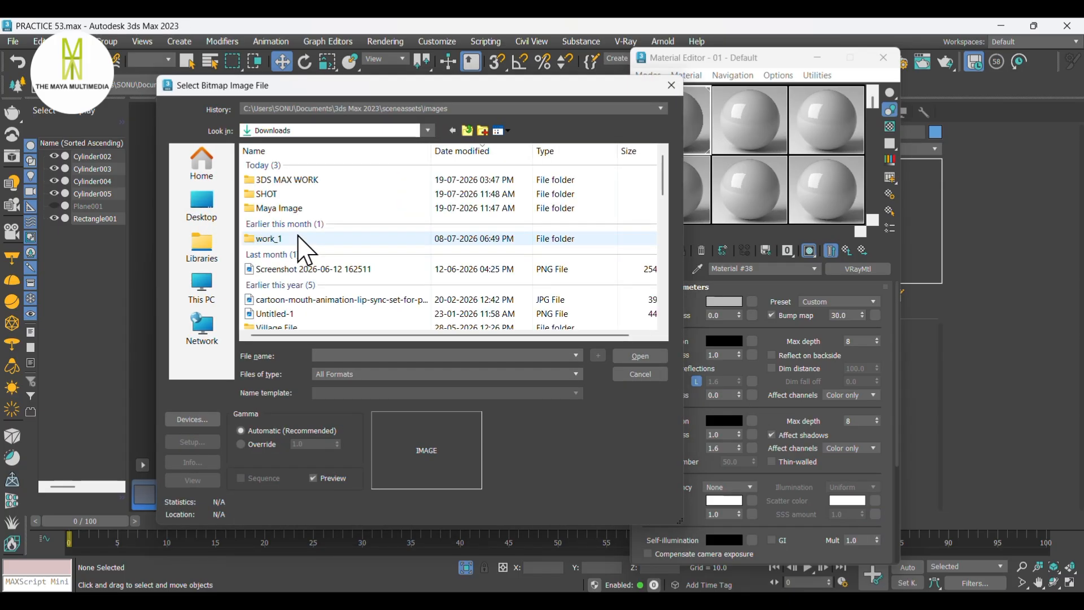
{"action": "double_click", "coordinate": [308, 180]}
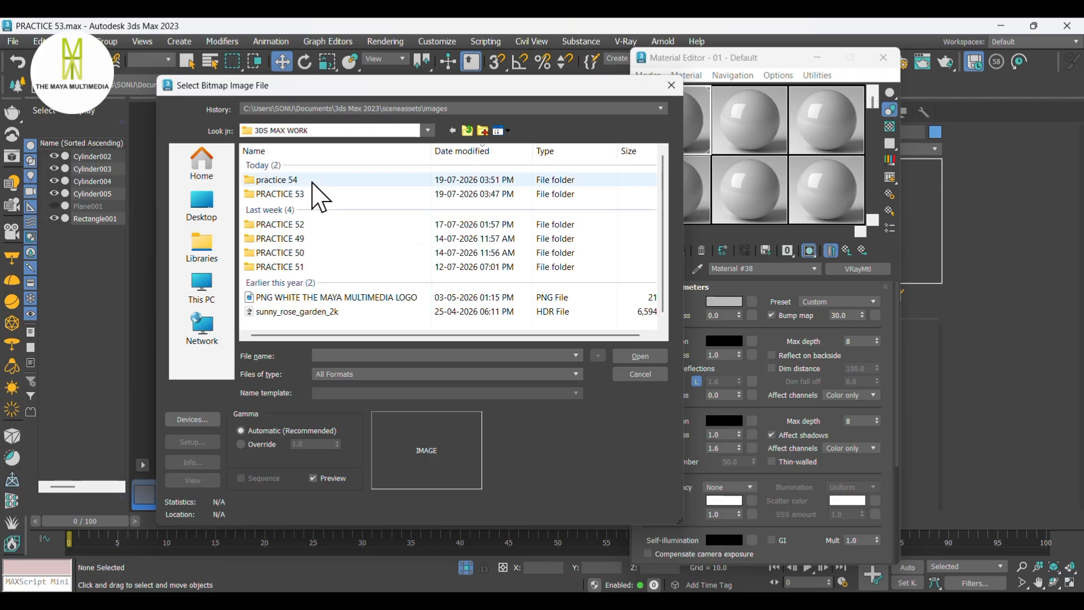
{"action": "double_click", "coordinate": [303, 195]}
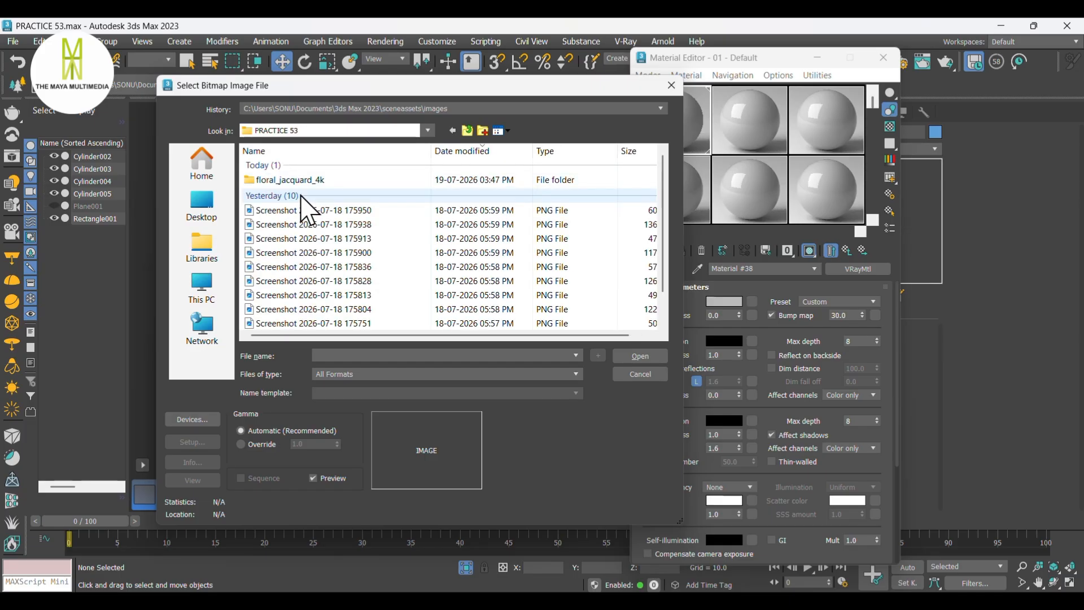
{"action": "double_click", "coordinate": [315, 180]}
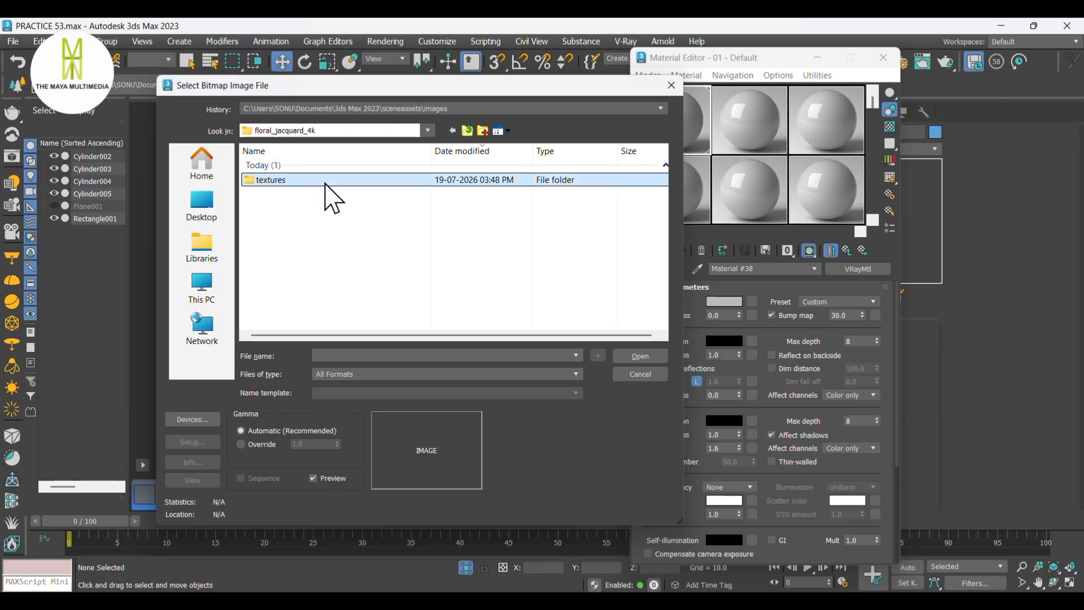
{"action": "double_click", "coordinate": [325, 182]}
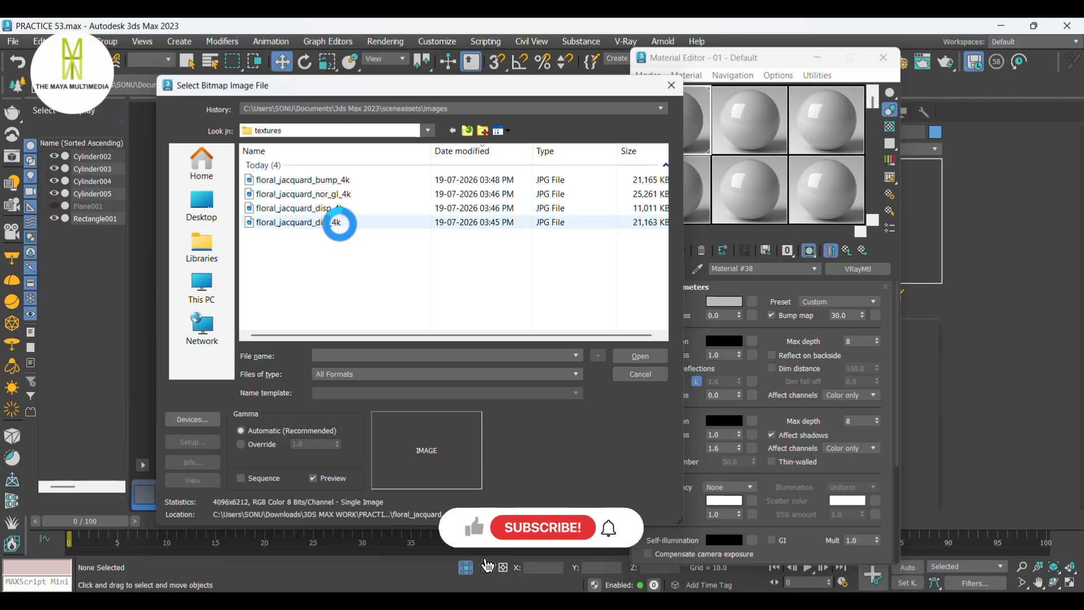
{"action": "left_click", "coordinate": [338, 222]}
{"action": "left_click", "coordinate": [638, 355]}
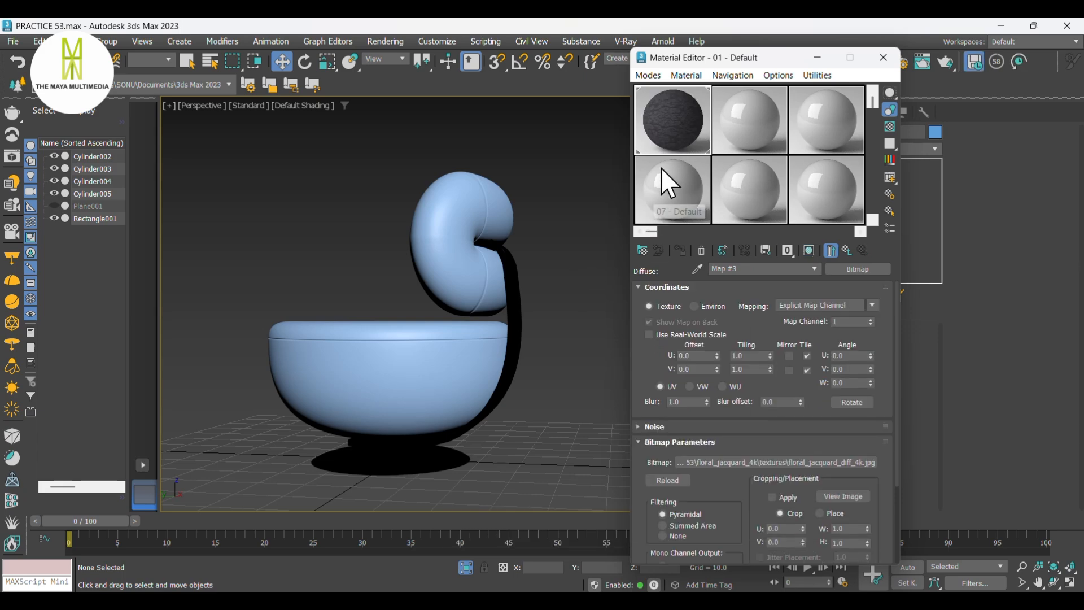
Step: Show an enlarged sample preview of the ID 2 material and set its reflection colour to pure white
{"action": "double_click", "coordinate": [676, 125]}
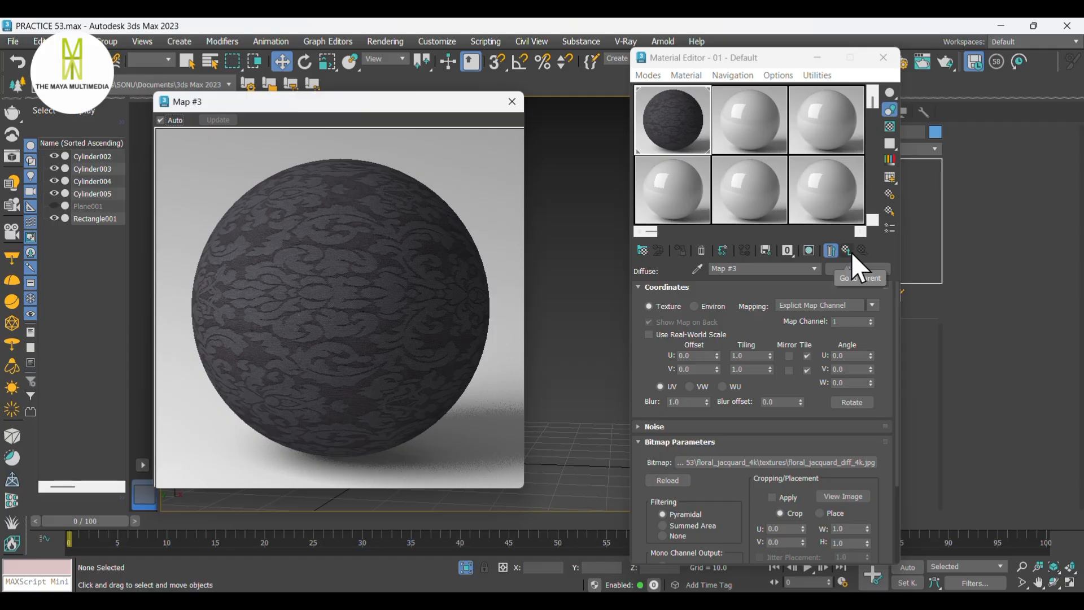
{"action": "left_click", "coordinate": [848, 251]}
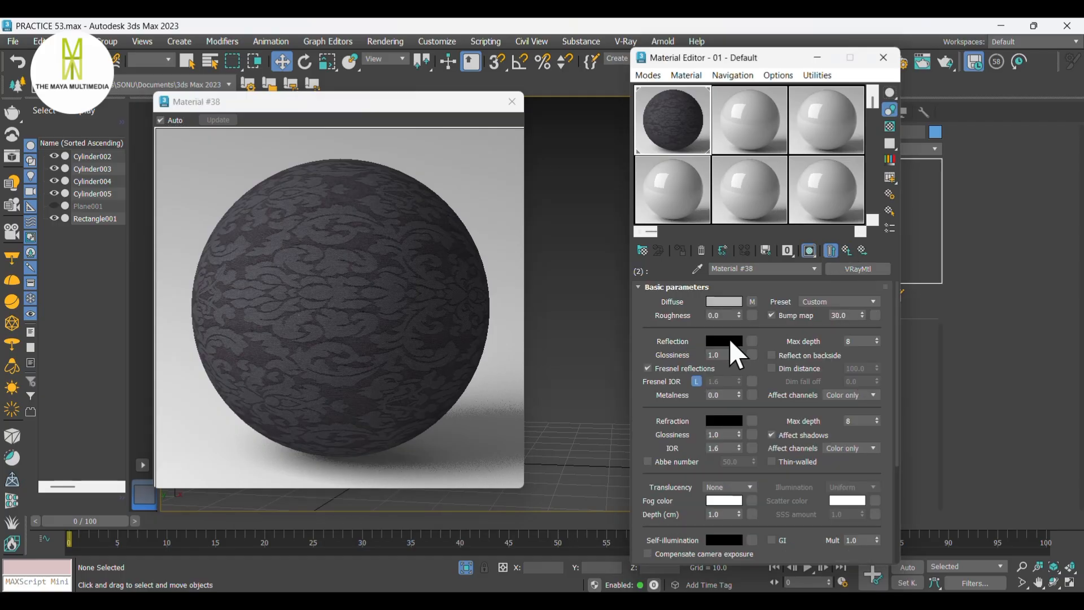
{"action": "left_click", "coordinate": [725, 337]}
{"action": "left_click_drag", "start_coordinate": [530, 272], "coordinate": [537, 303]}
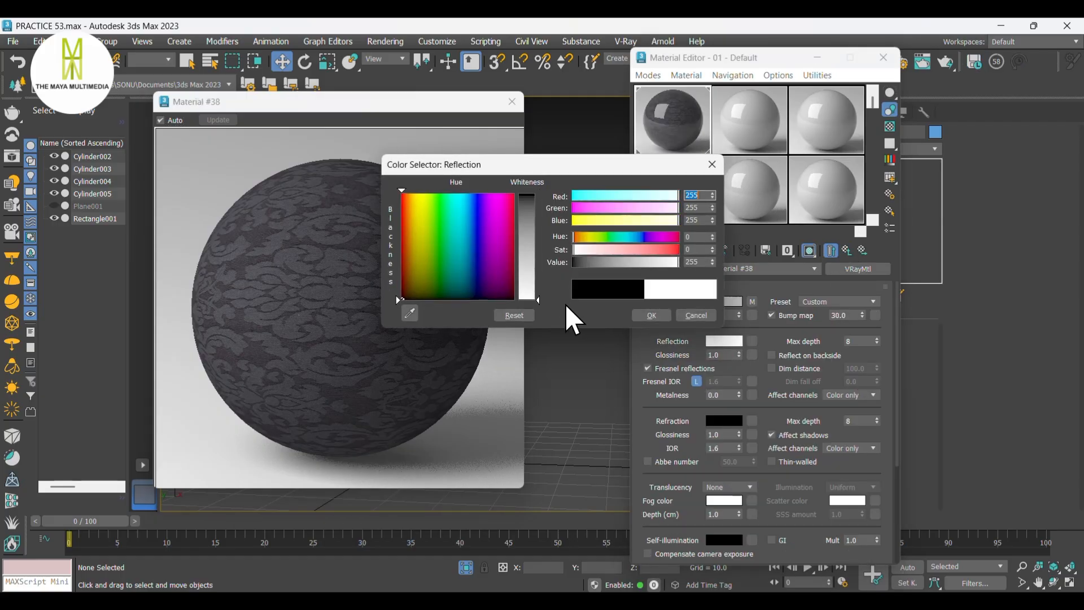
{"action": "left_click", "coordinate": [650, 315]}
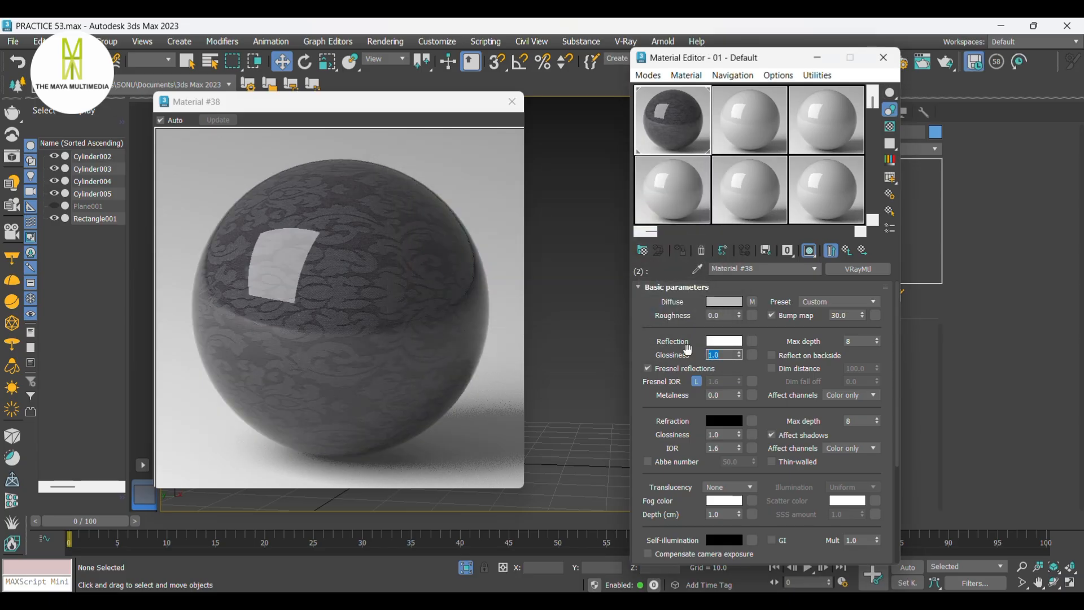
Step: Set the ID 2 material's reflection glossiness to 0.4 and unlock its Fresnel IOR
{"action": "type", "text": "0.4"}
{"action": "key", "text": "Return"}
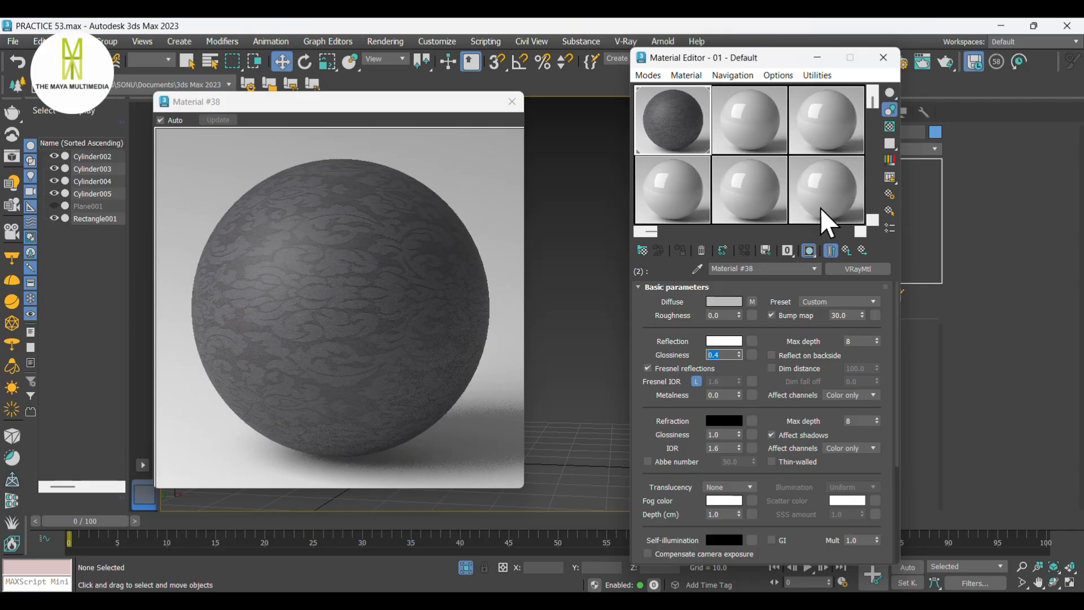
{"action": "left_click", "coordinate": [697, 379]}
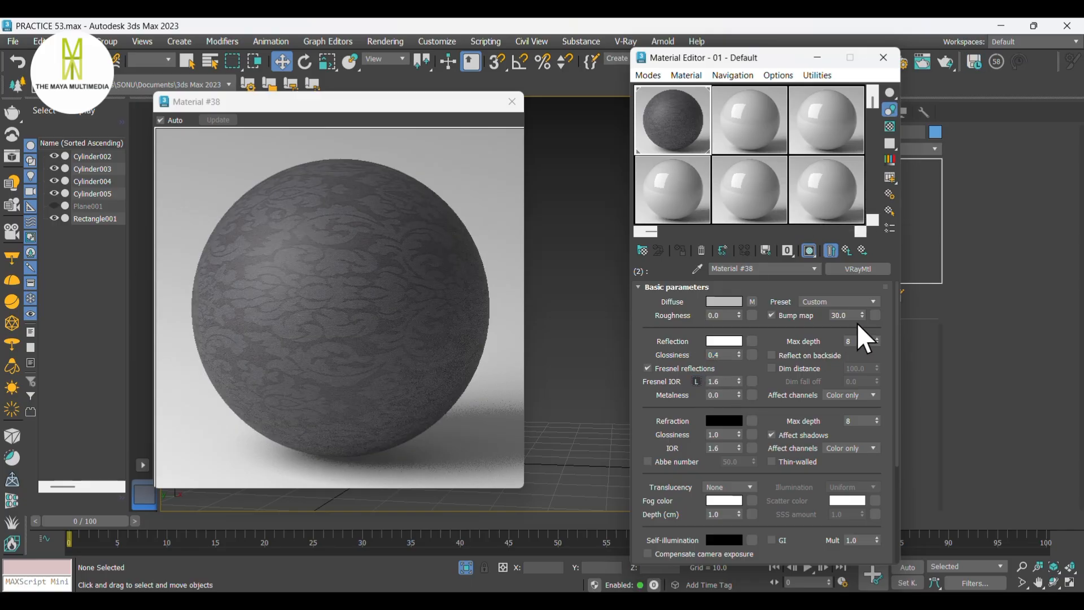
Step: Add a VRayNormalMap to the ID 2 material's bump slot
{"action": "left_click", "coordinate": [875, 315]}
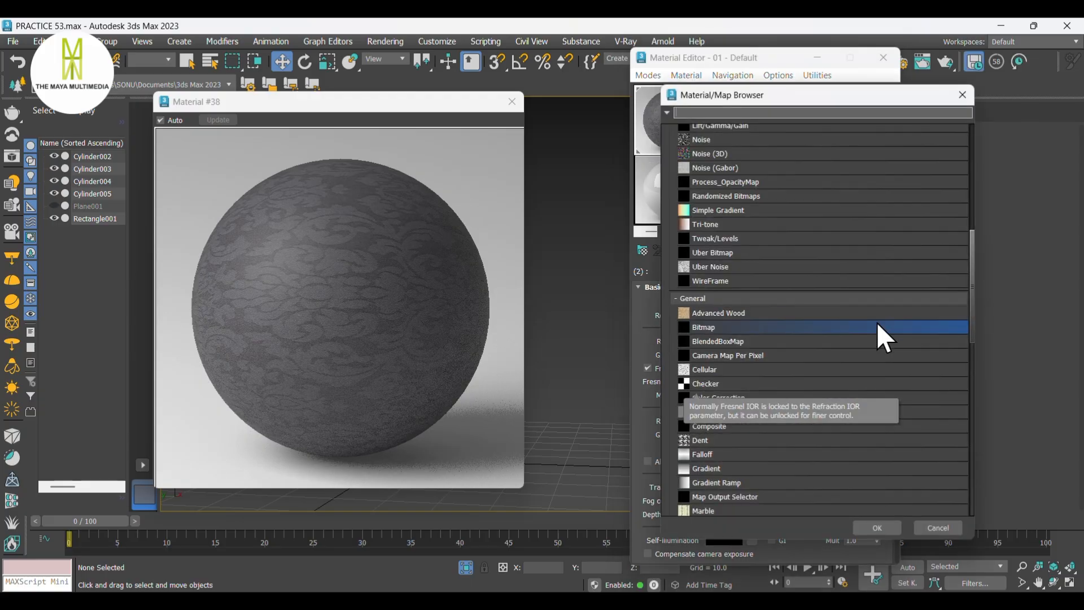
{"action": "scroll", "coordinate": [792, 395], "scroll_direction": "down", "scroll_amount": 10}
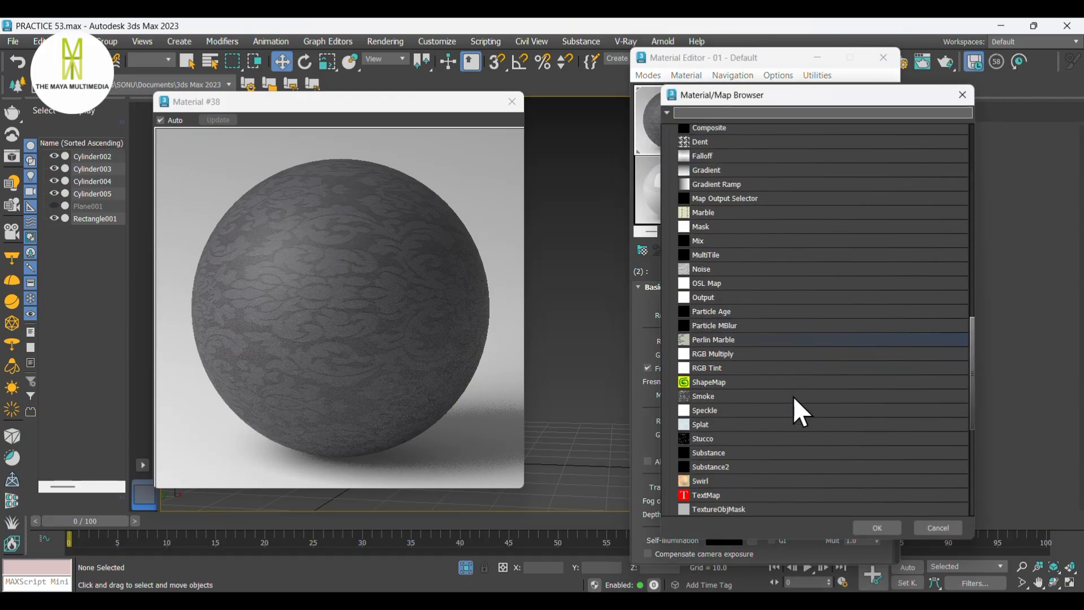
{"action": "scroll", "coordinate": [796, 398], "scroll_direction": "down", "scroll_amount": 2}
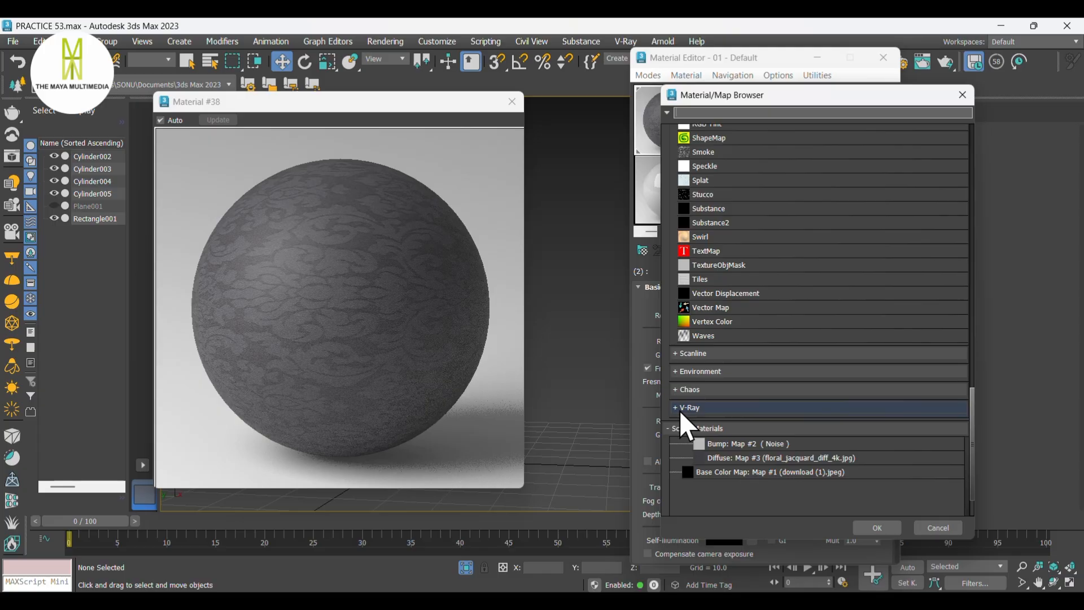
{"action": "left_click", "coordinate": [689, 428]}
{"action": "scroll", "coordinate": [717, 431], "scroll_direction": "down", "scroll_amount": 3}
{"action": "scroll", "coordinate": [806, 405], "scroll_direction": "down", "scroll_amount": 2}
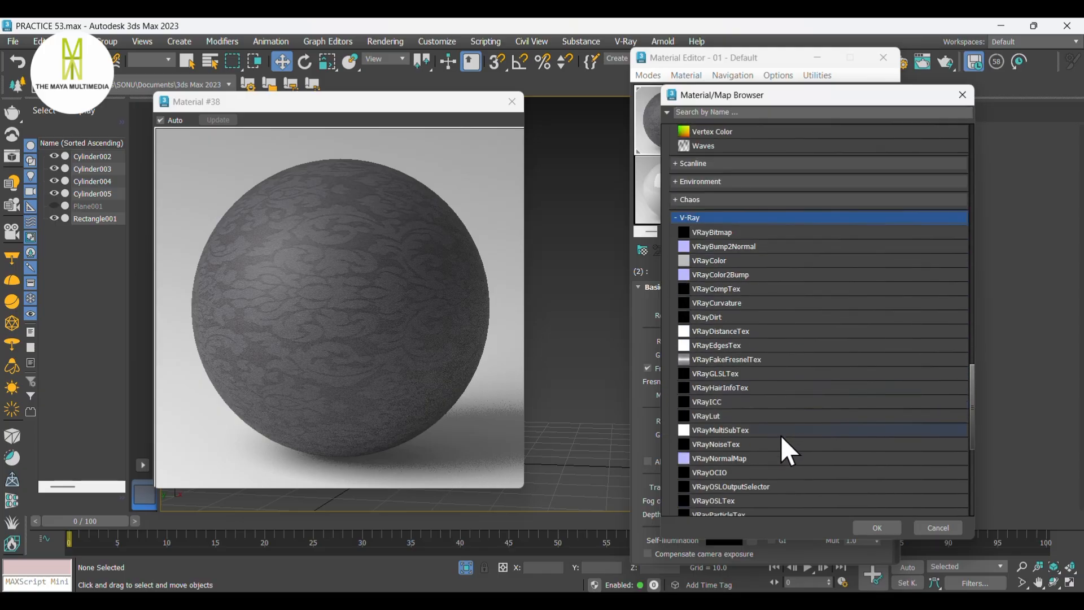
{"action": "left_click", "coordinate": [757, 458]}
{"action": "left_click", "coordinate": [872, 525]}
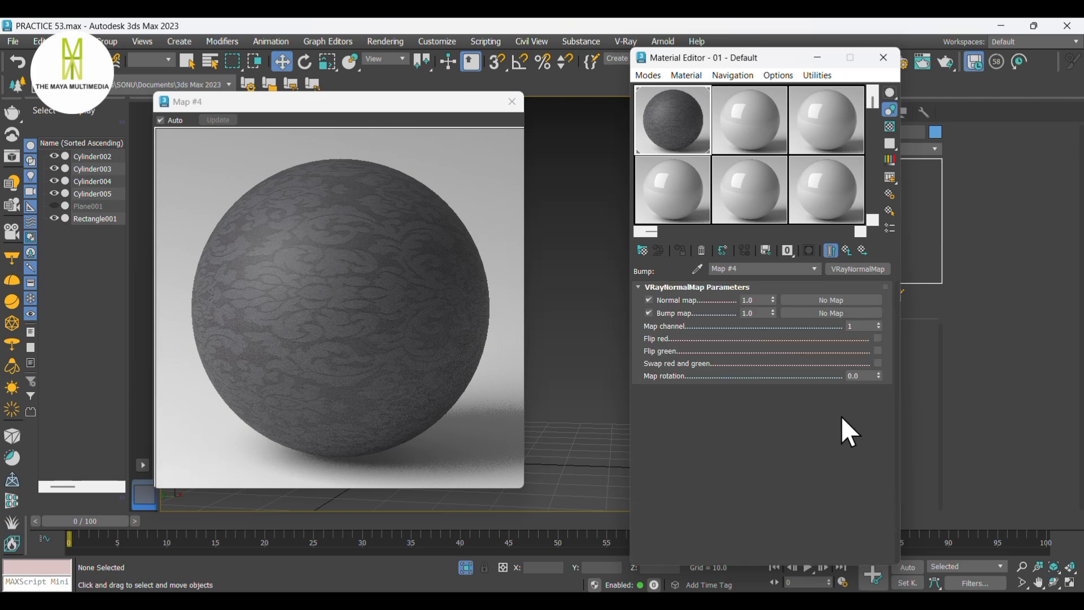
Step: Load floral_jacquard_nor_gl_4k.jpg as a bitmap into the normal map slot of the VRayNormalMap
{"action": "left_click", "coordinate": [820, 311]}
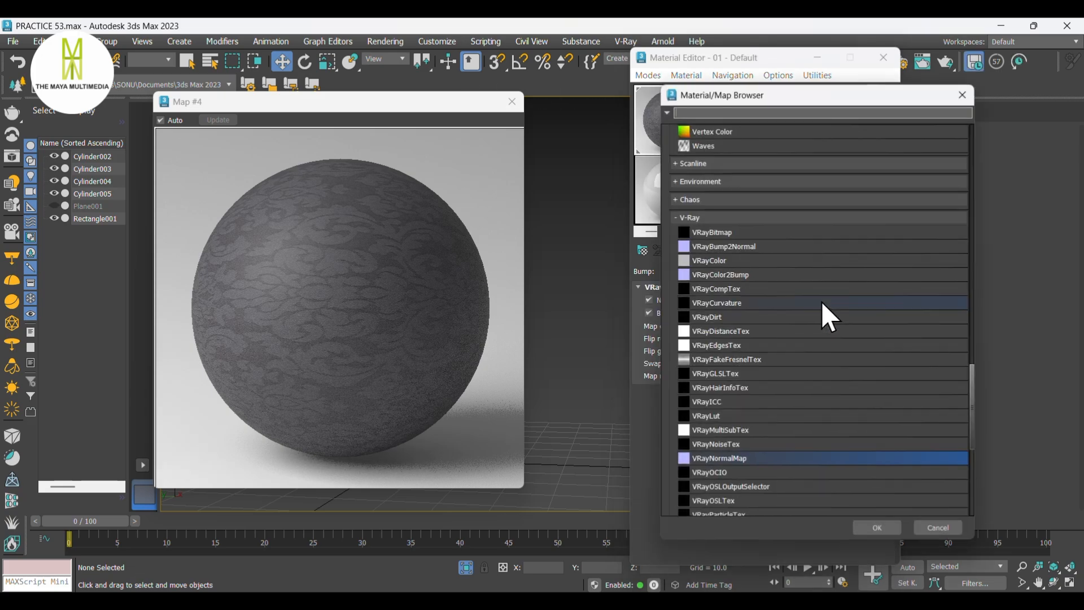
{"action": "scroll", "coordinate": [808, 301], "scroll_direction": "up", "scroll_amount": 10}
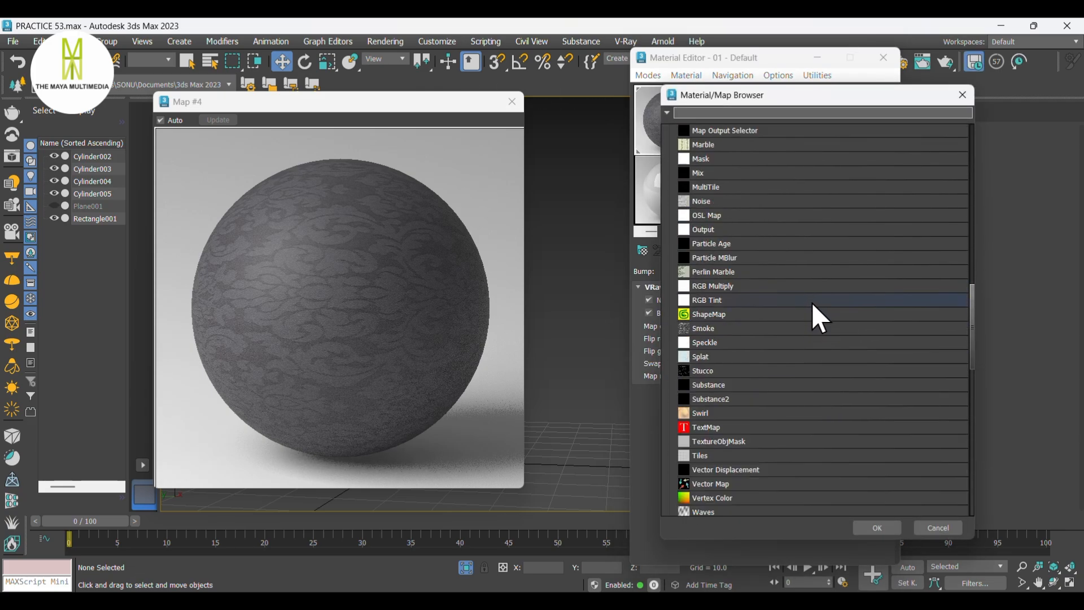
{"action": "scroll", "coordinate": [814, 297], "scroll_direction": "up", "scroll_amount": 8}
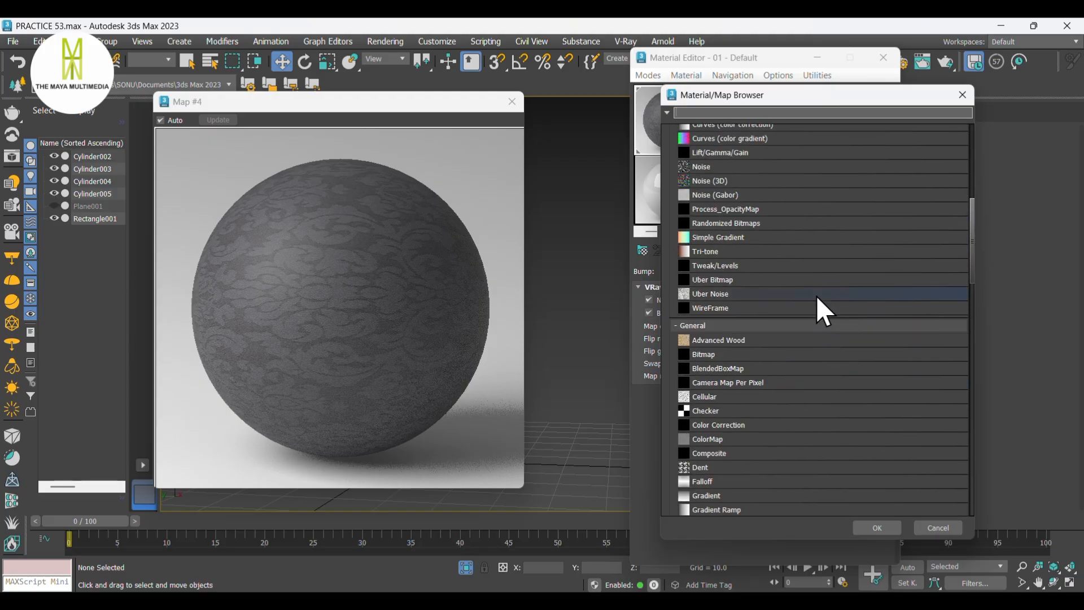
{"action": "left_click", "coordinate": [776, 352]}
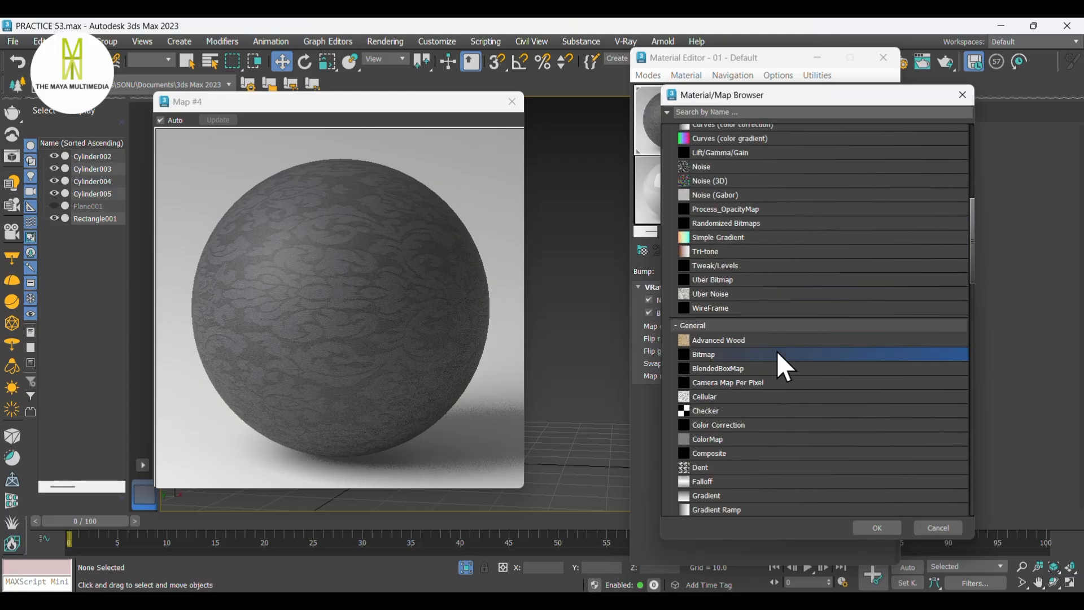
{"action": "left_click", "coordinate": [877, 528]}
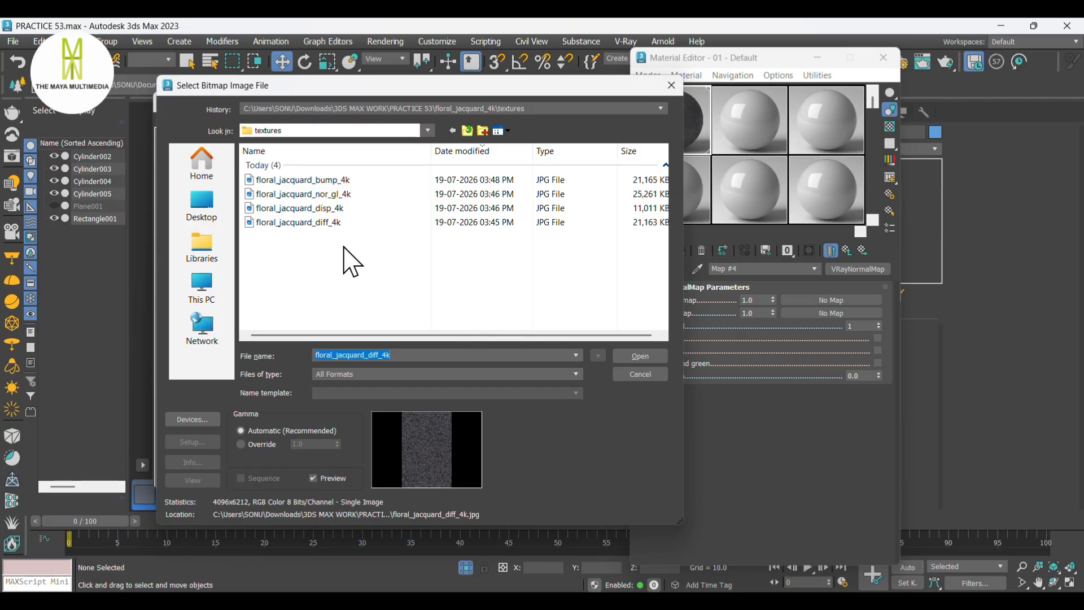
{"action": "left_click", "coordinate": [342, 194]}
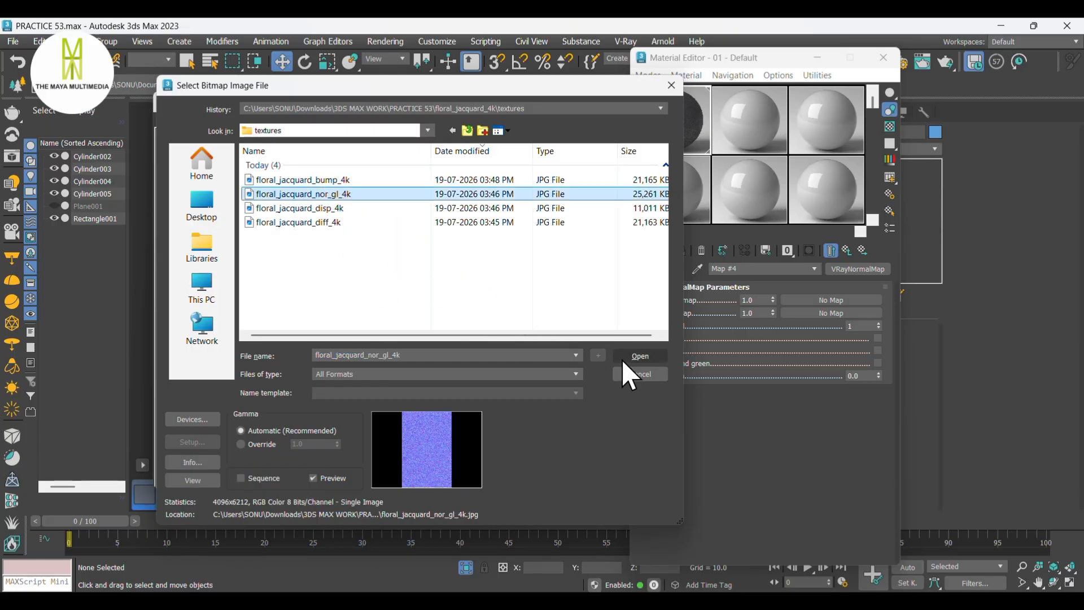
{"action": "left_click", "coordinate": [639, 354]}
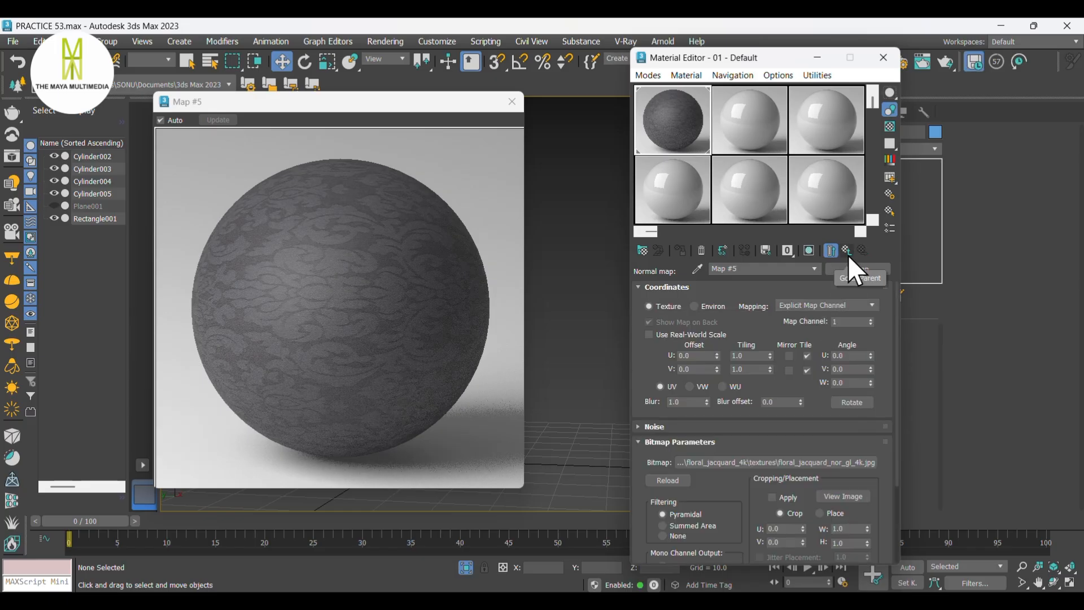
{"action": "left_click", "coordinate": [848, 256]}
Step: Load floral_jacquard_bump_4k.jpg as a bitmap into the bump map slot of the VRayNormalMap
{"action": "left_click", "coordinate": [831, 316]}
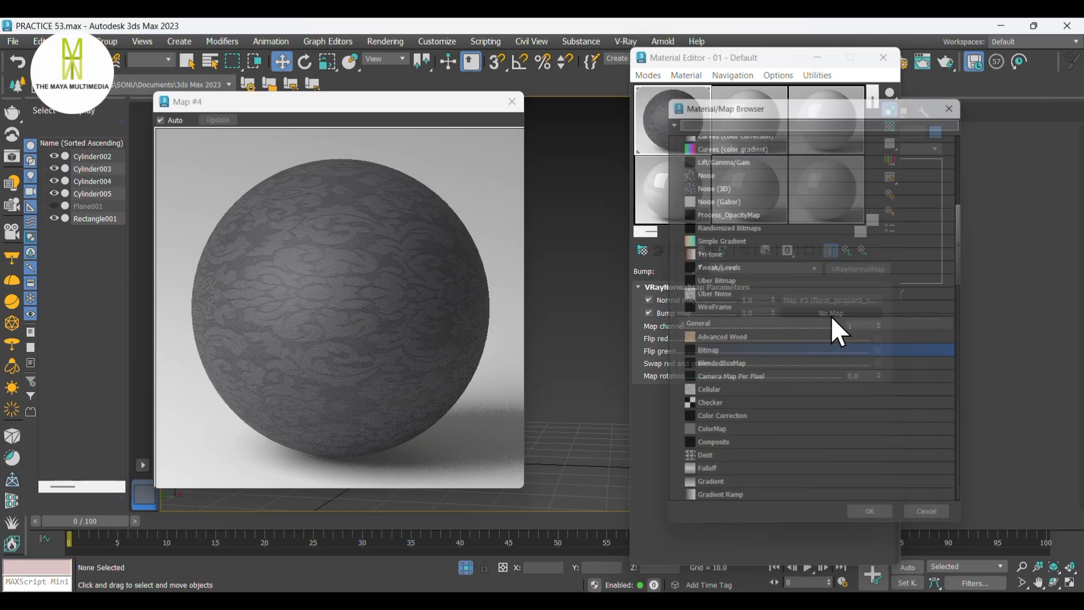
{"action": "left_click", "coordinate": [877, 528]}
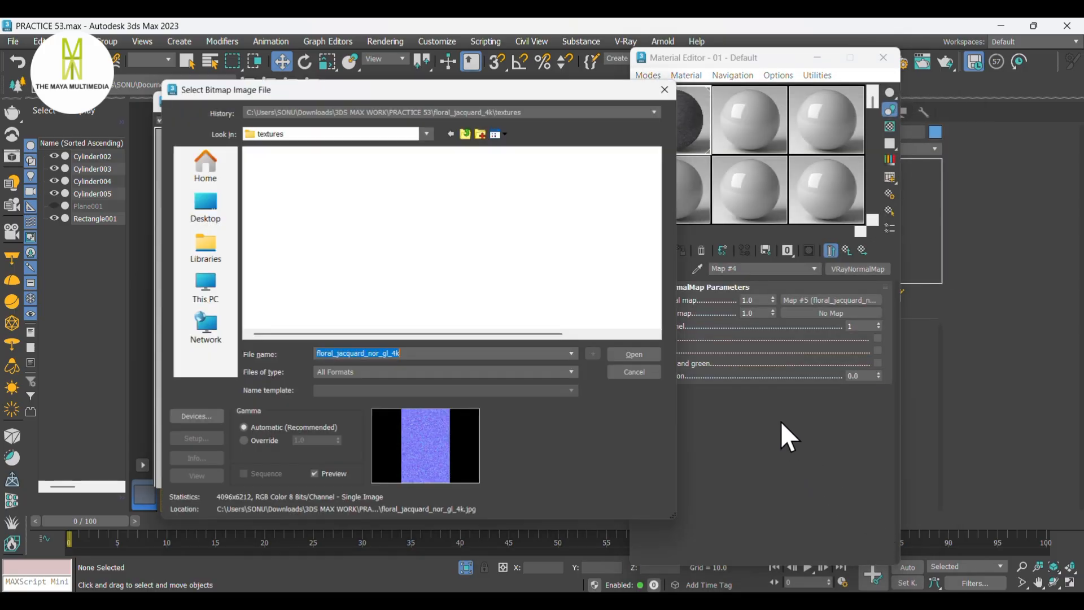
{"action": "left_click", "coordinate": [349, 180]}
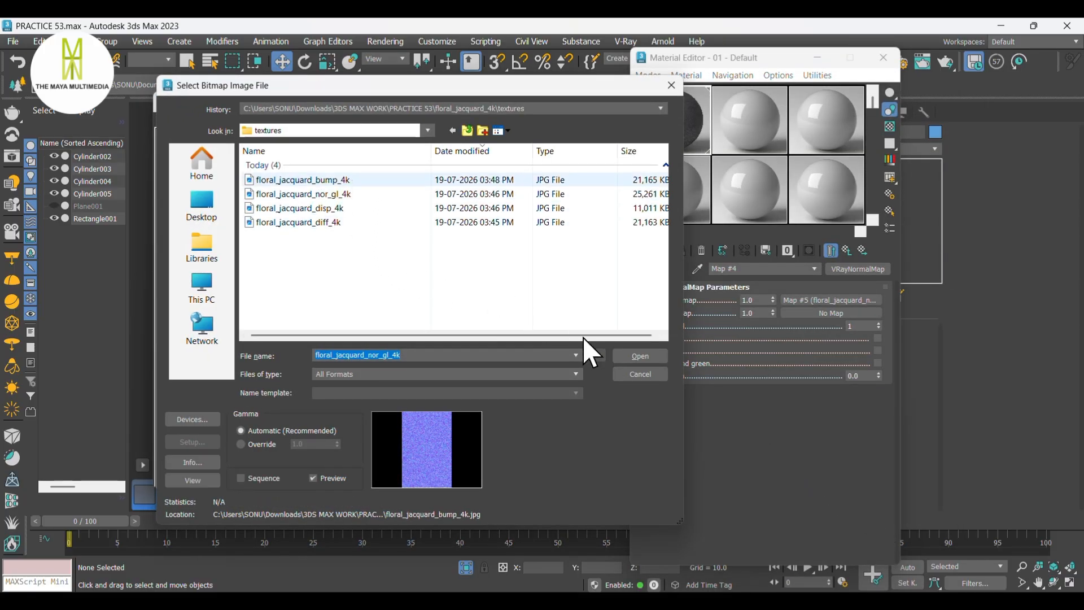
{"action": "left_click", "coordinate": [642, 355]}
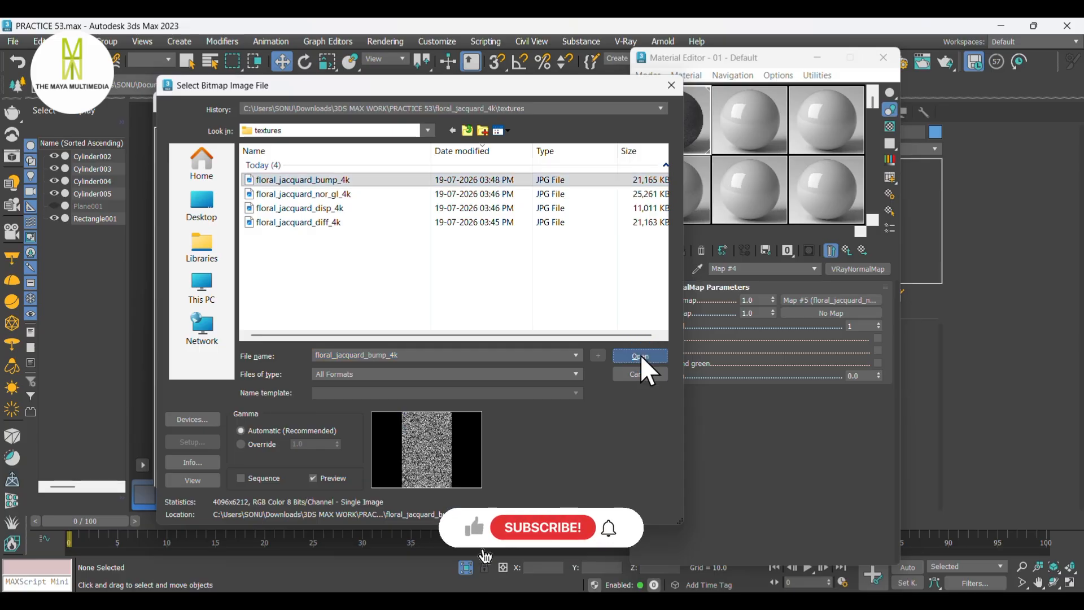
{"action": "left_click", "coordinate": [641, 355]}
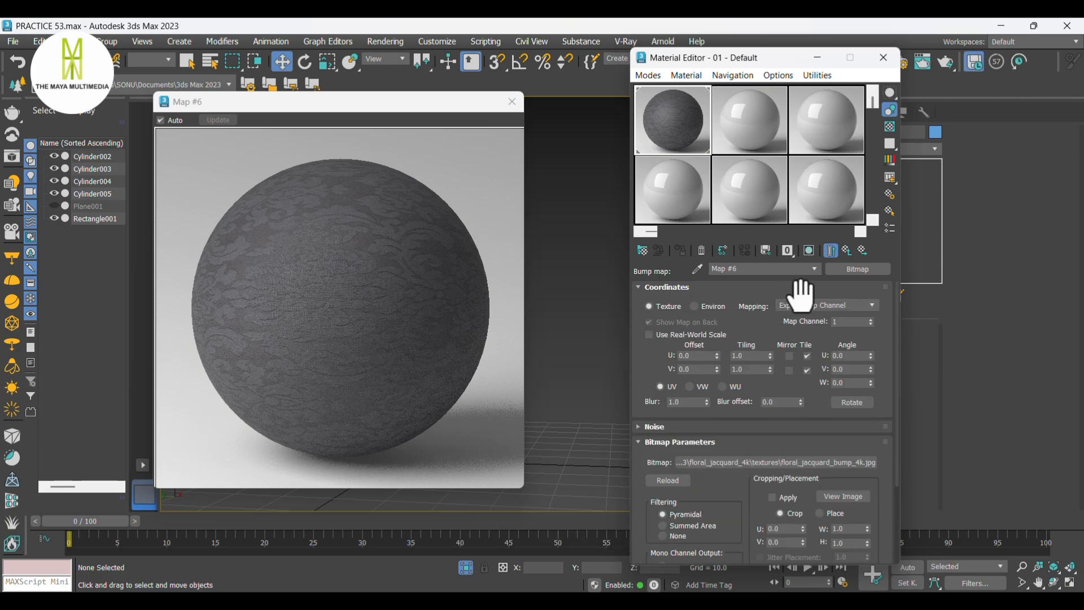
{"action": "left_click", "coordinate": [845, 252]}
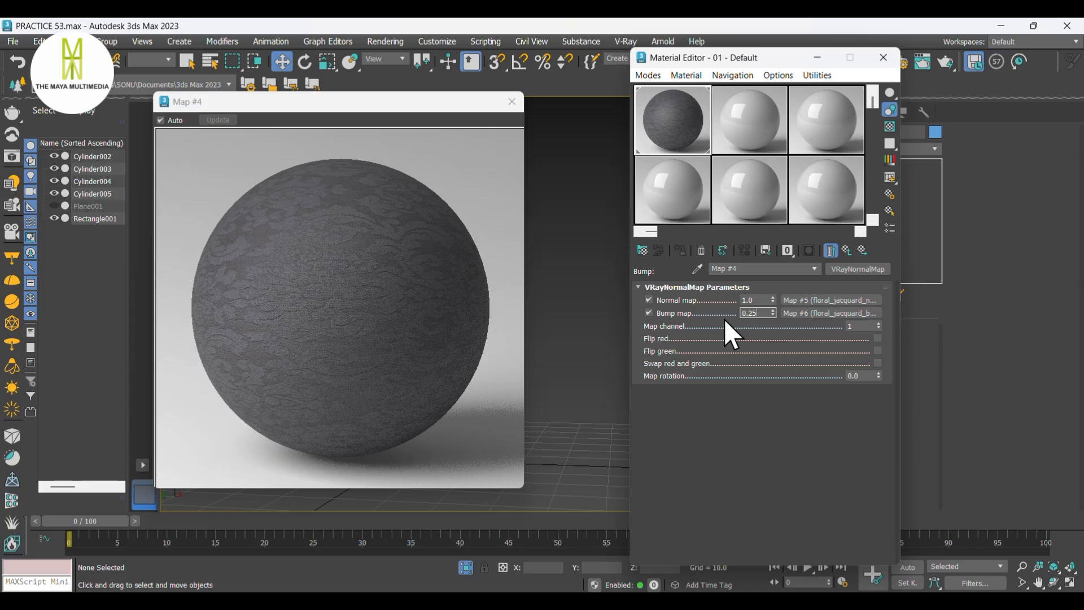
Step: Set the VRayNormalMap's bump map amount to 0.25 and its normal map amount to 0.45, and return to the ID 2 material
{"action": "key", "text": "Return"}
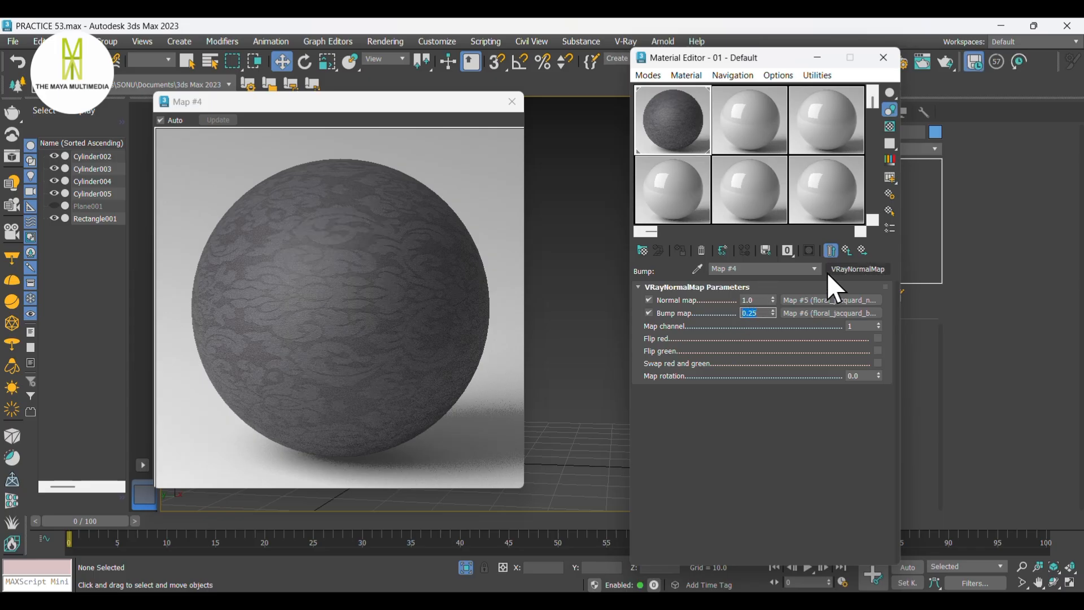
{"action": "left_click_drag", "start_coordinate": [766, 300], "coordinate": [732, 303]}
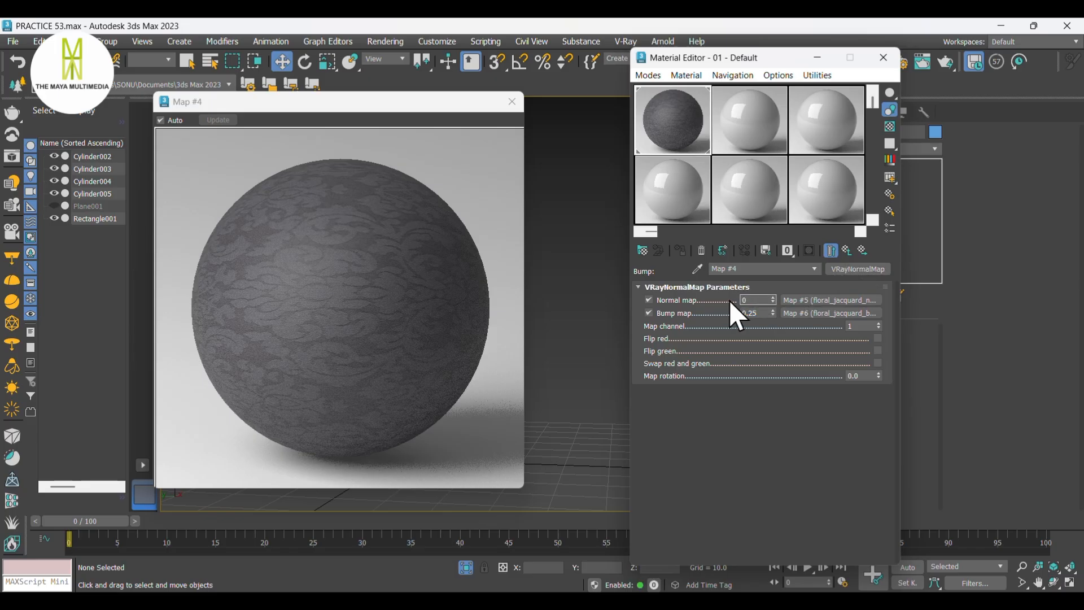
{"action": "type", "text": "0.45"}
{"action": "key", "text": "Return"}
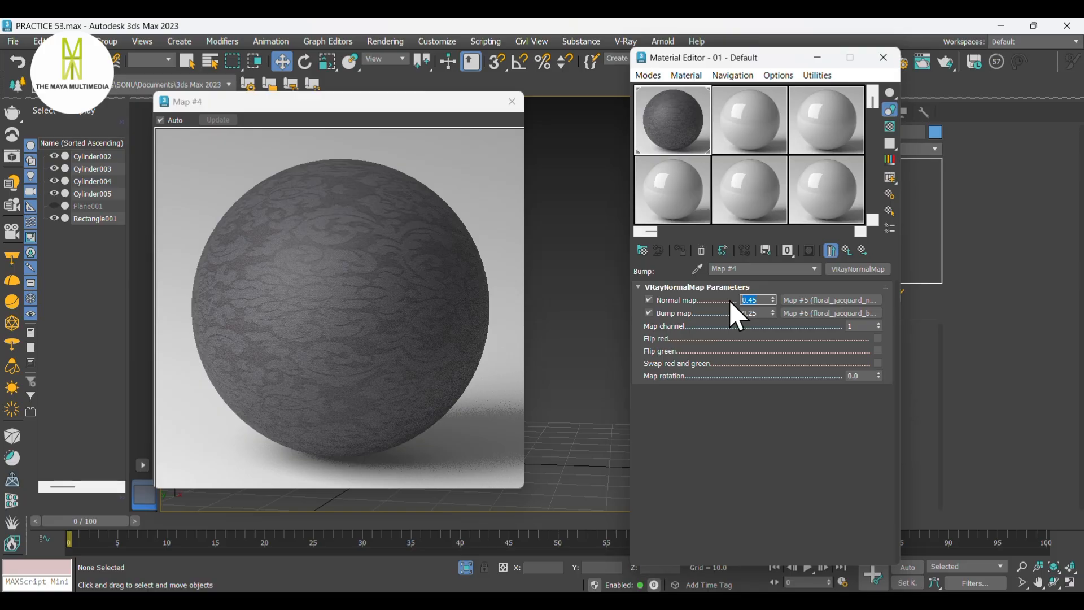
{"action": "left_click", "coordinate": [846, 250]}
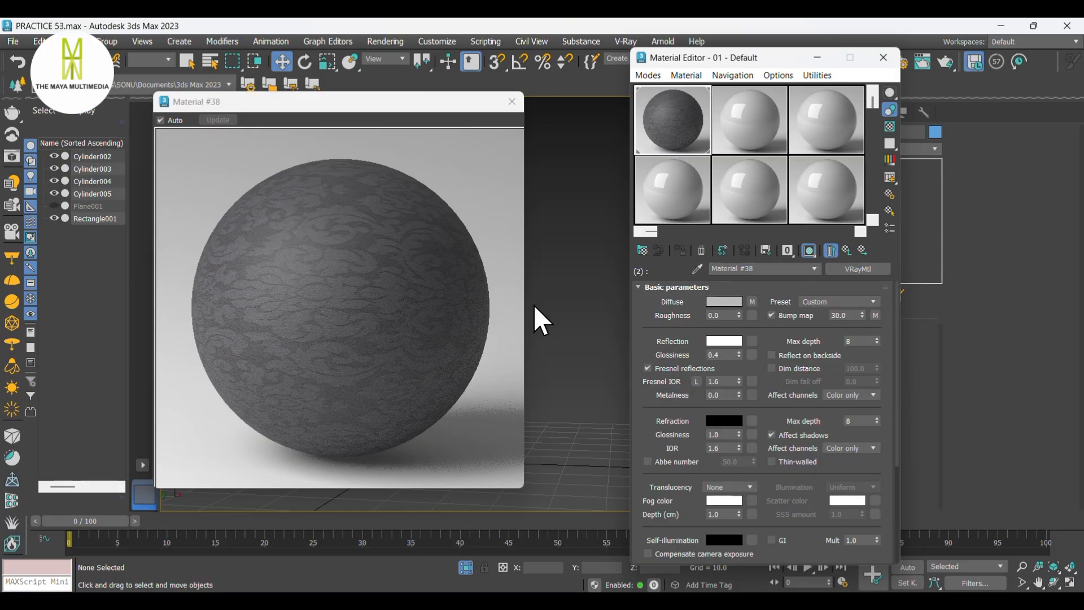
Step: Load floral_jacquard_disp_4k.jpg as a bitmap into the ID 2 material's displacement slot
{"action": "scroll", "coordinate": [728, 460], "scroll_direction": "down", "scroll_amount": 5}
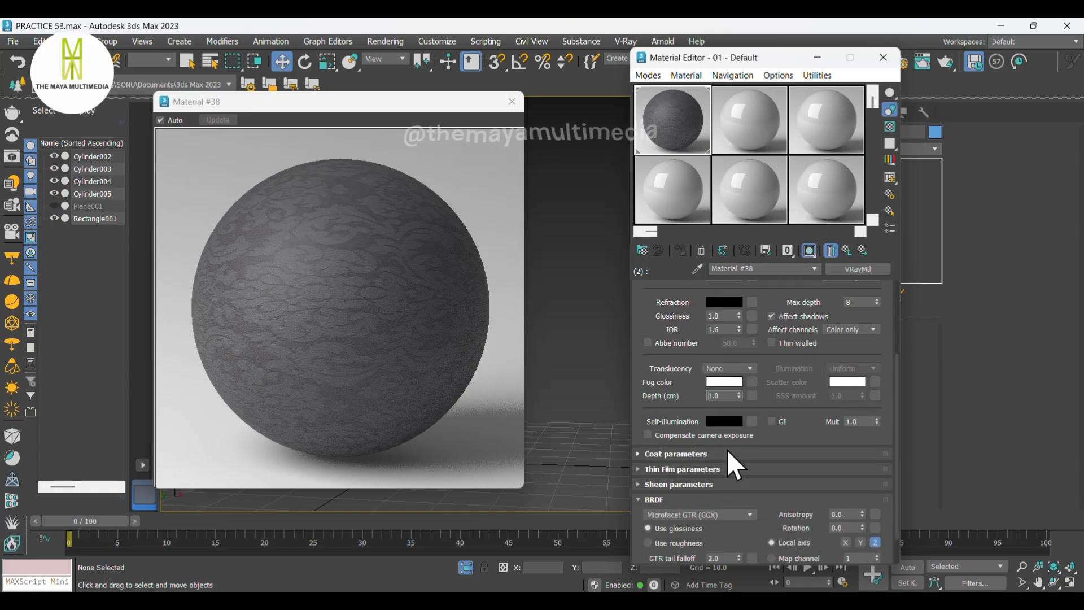
{"action": "left_click", "coordinate": [643, 557]}
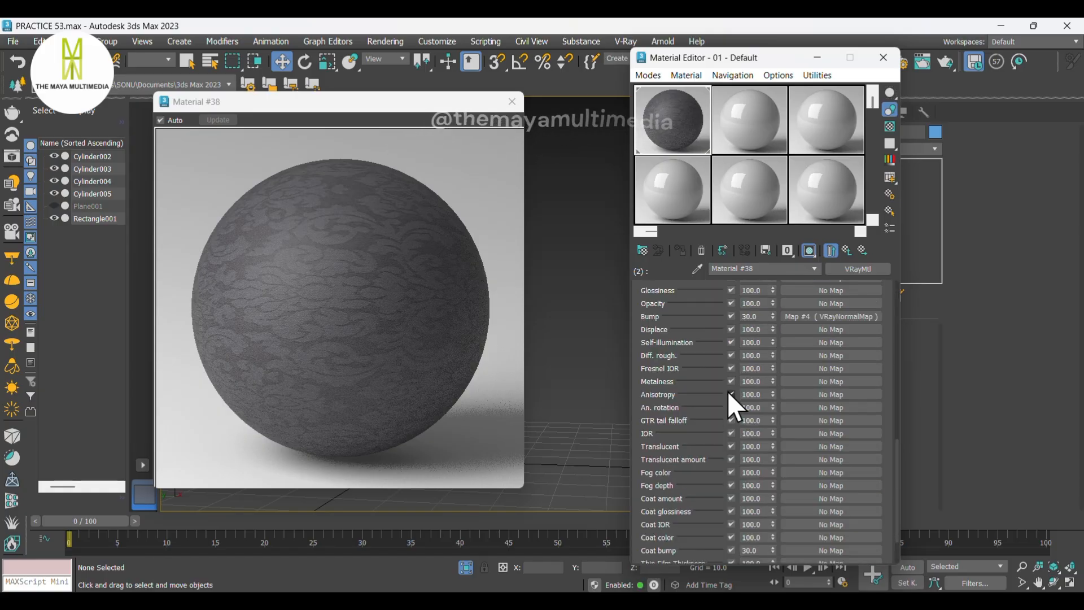
{"action": "left_click", "coordinate": [835, 331]}
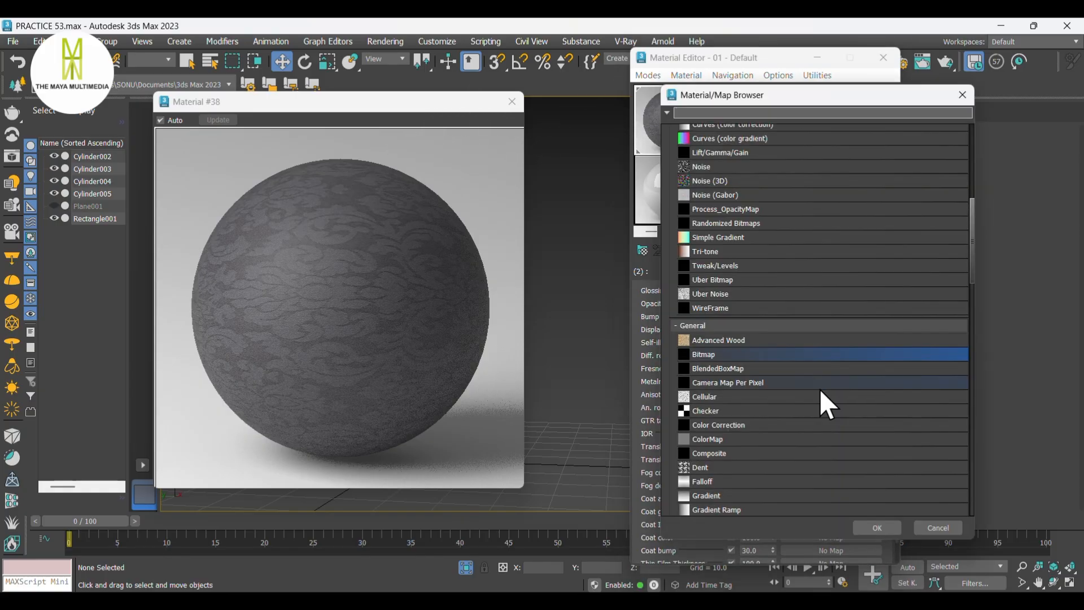
{"action": "left_click", "coordinate": [874, 526]}
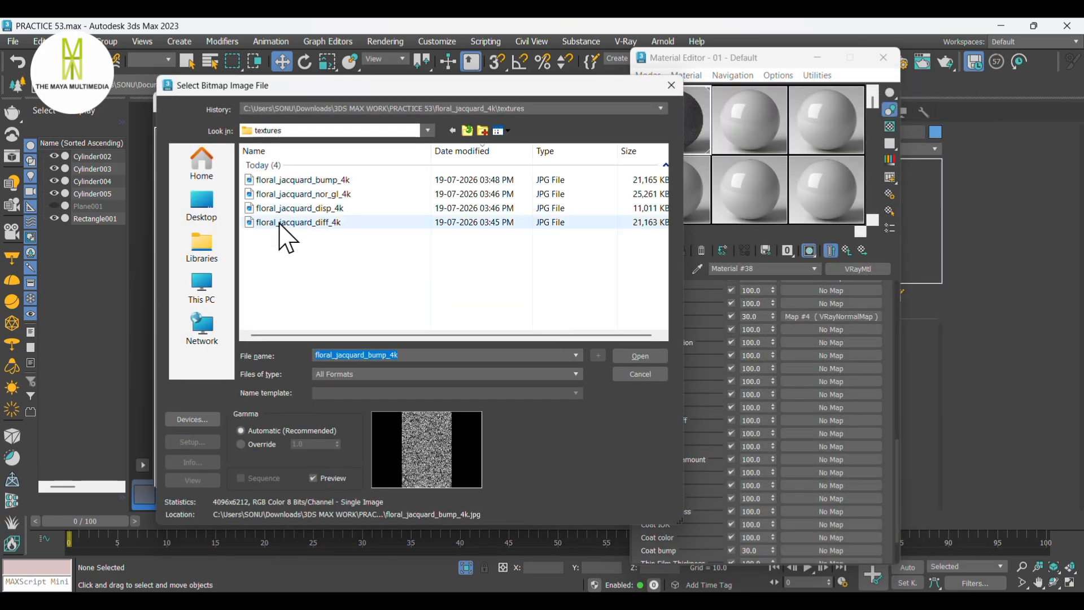
{"action": "left_click", "coordinate": [333, 222]}
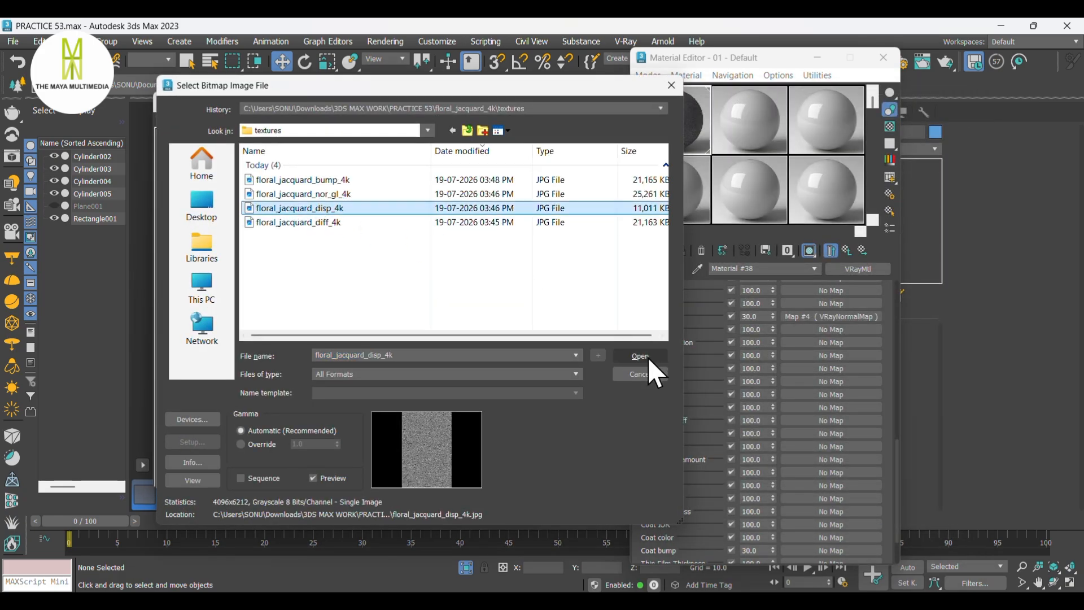
{"action": "left_click", "coordinate": [647, 356]}
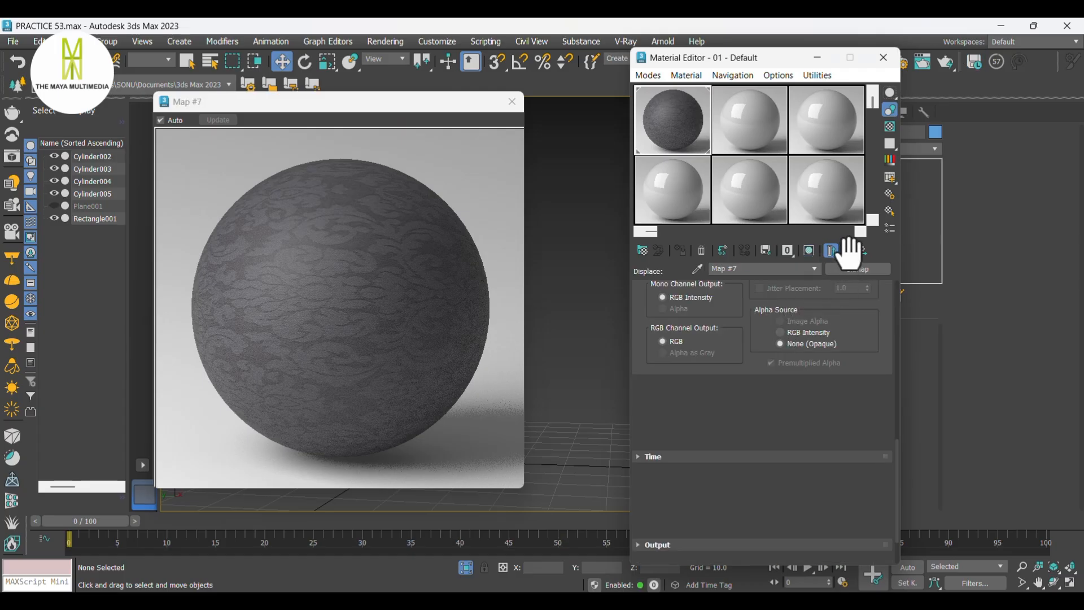
{"action": "left_click", "coordinate": [848, 251]}
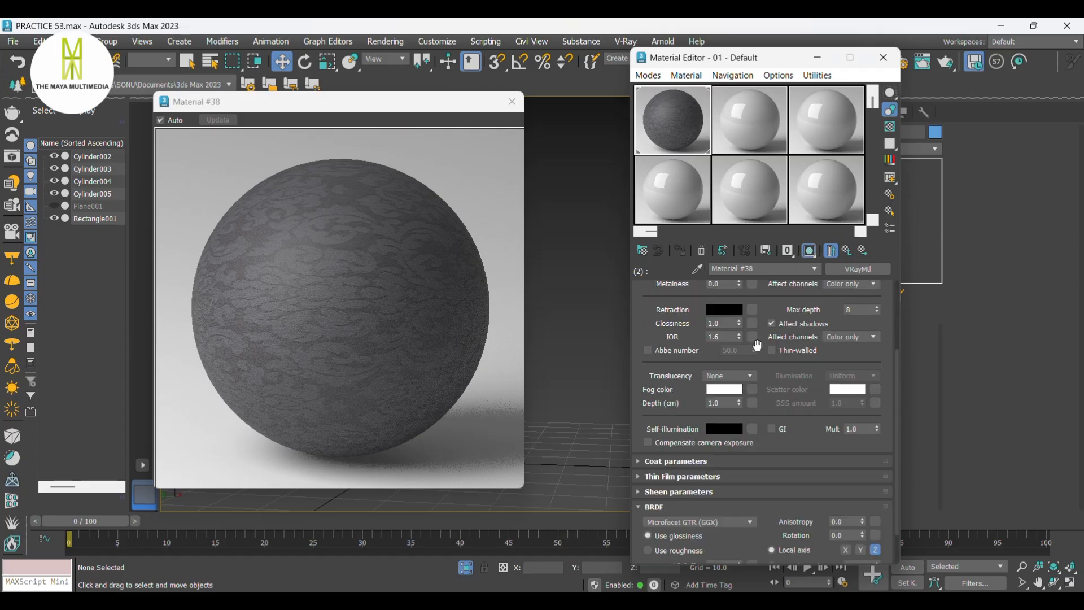
Step: Set the ID 2 material's displacement amount to 0.25
{"action": "scroll", "coordinate": [671, 517], "scroll_direction": "down", "scroll_amount": 2}
{"action": "left_click", "coordinate": [657, 554]}
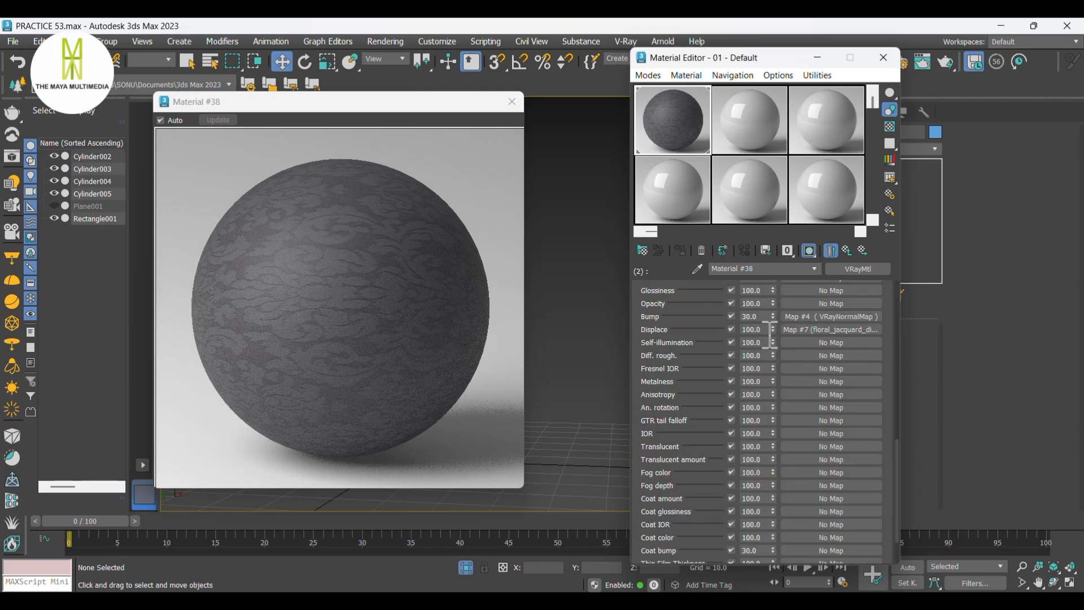
{"action": "double_click", "coordinate": [755, 329]}
{"action": "type", "text": "0.25"}
{"action": "key", "text": "Return"}
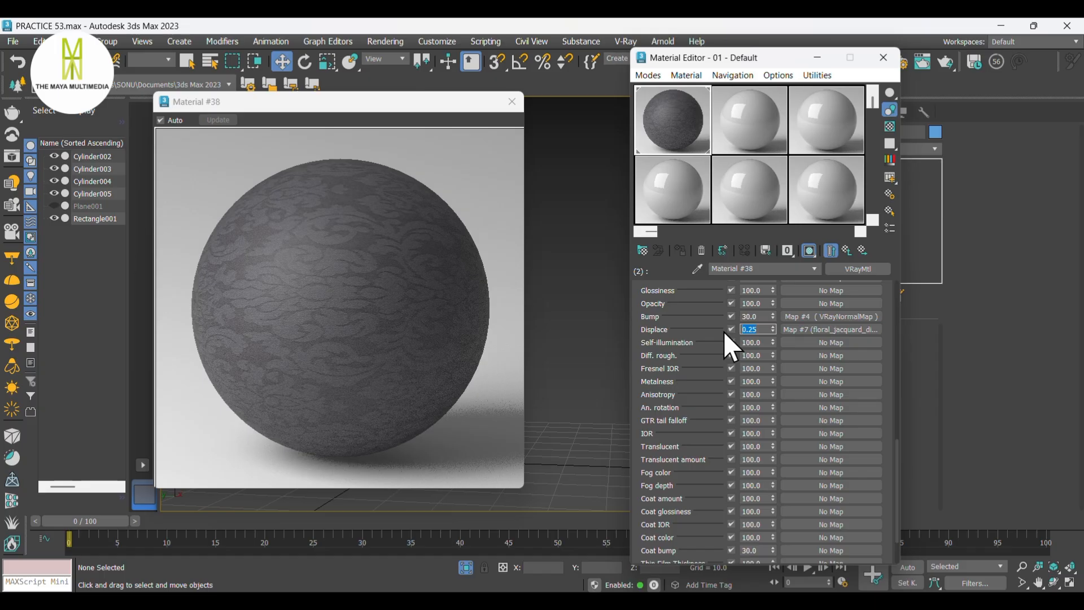
Step: Close the enlarged sample preview, assign the material to the chair's backrest and seat, and minimize the Material Editor
{"action": "left_click", "coordinate": [512, 109]}
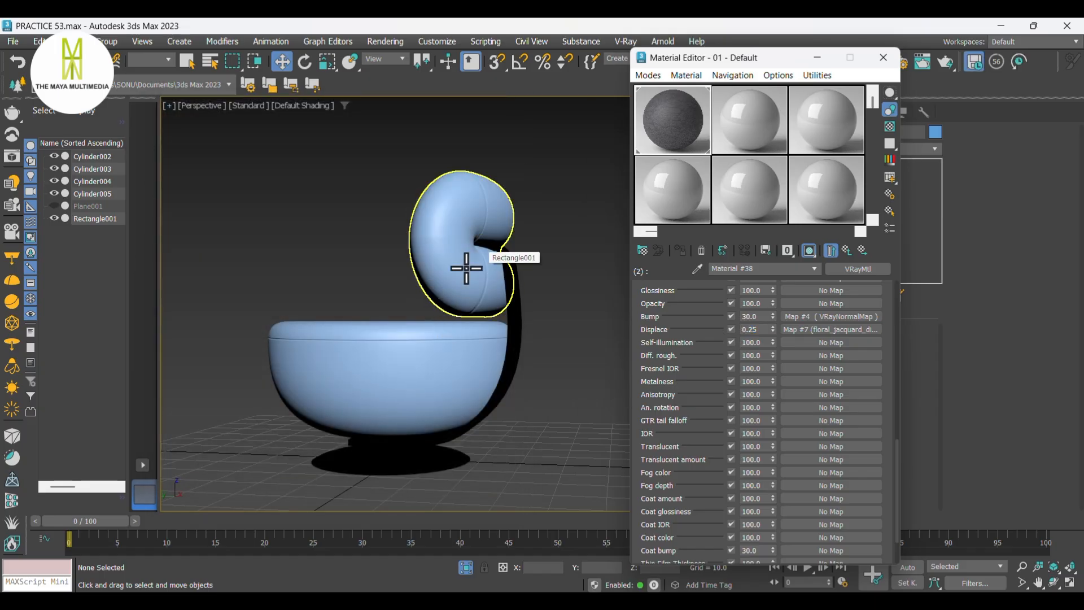
{"action": "left_click", "coordinate": [466, 268]}
{"action": "left_click", "coordinate": [443, 380], "text": "ctrl"}
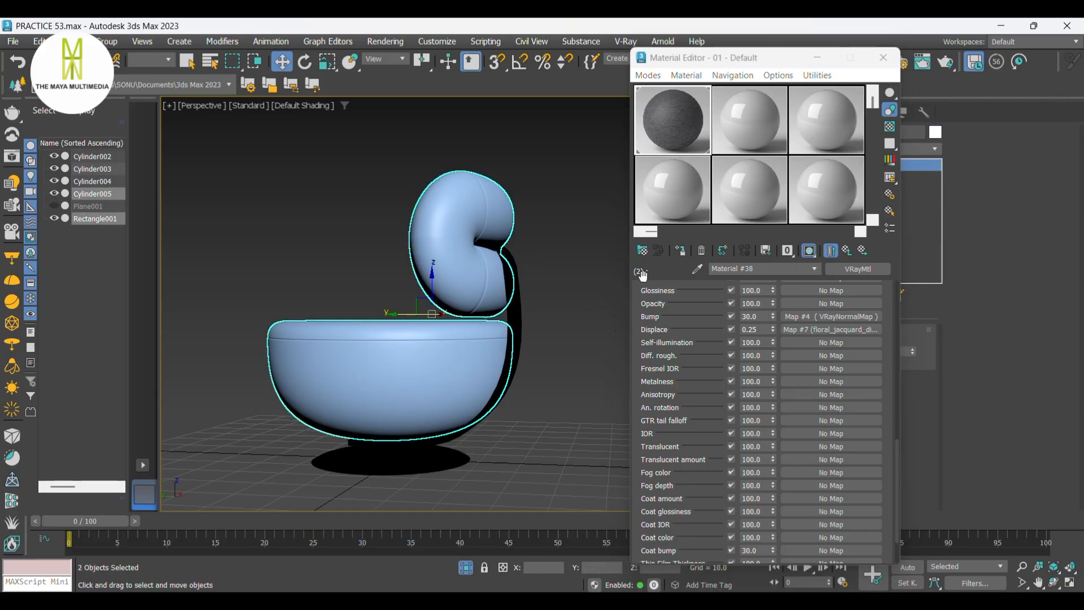
{"action": "left_click", "coordinate": [687, 256]}
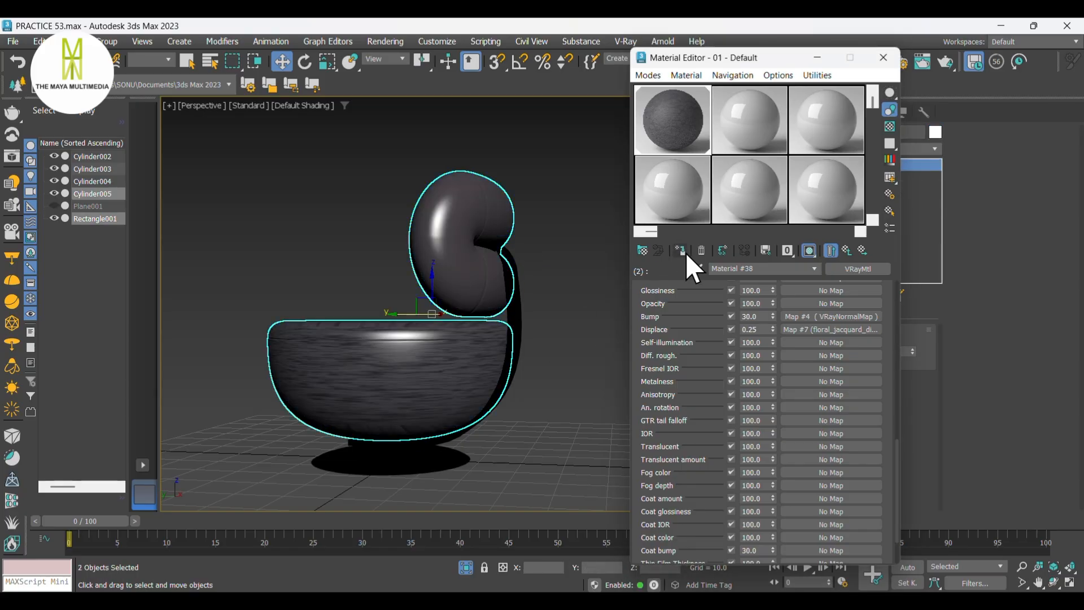
{"action": "left_click", "coordinate": [817, 61]}
Step: Add a UVW Map modifier to the backrest and set its mapping to Cylindrical
{"action": "left_click", "coordinate": [608, 267]}
{"action": "middle_click_drag", "start_coordinate": [607, 266], "coordinate": [638, 306], "text": "alt"}
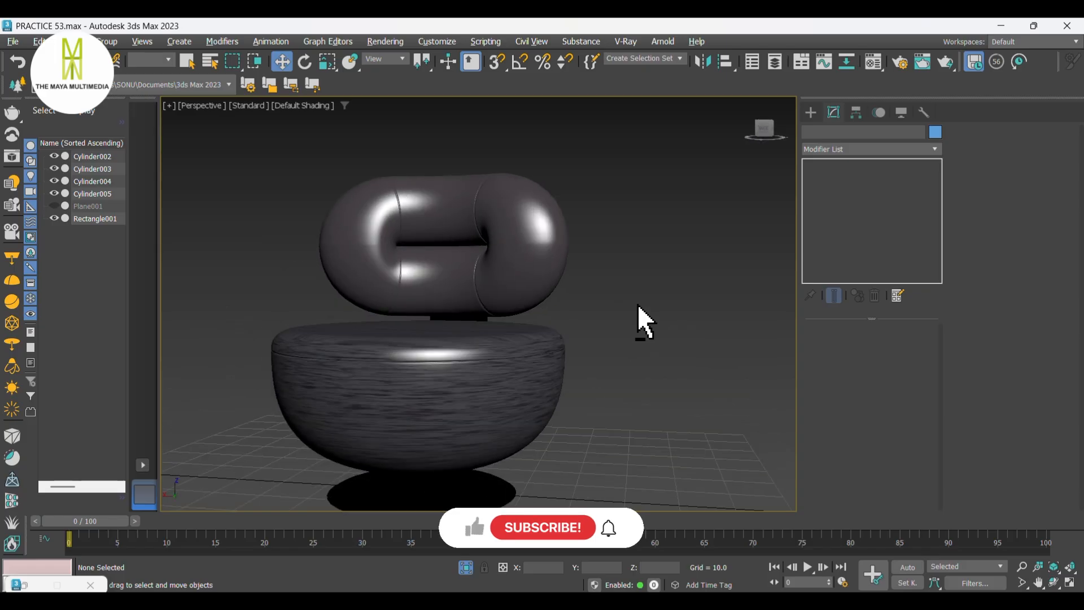
{"action": "left_click", "coordinate": [503, 218]}
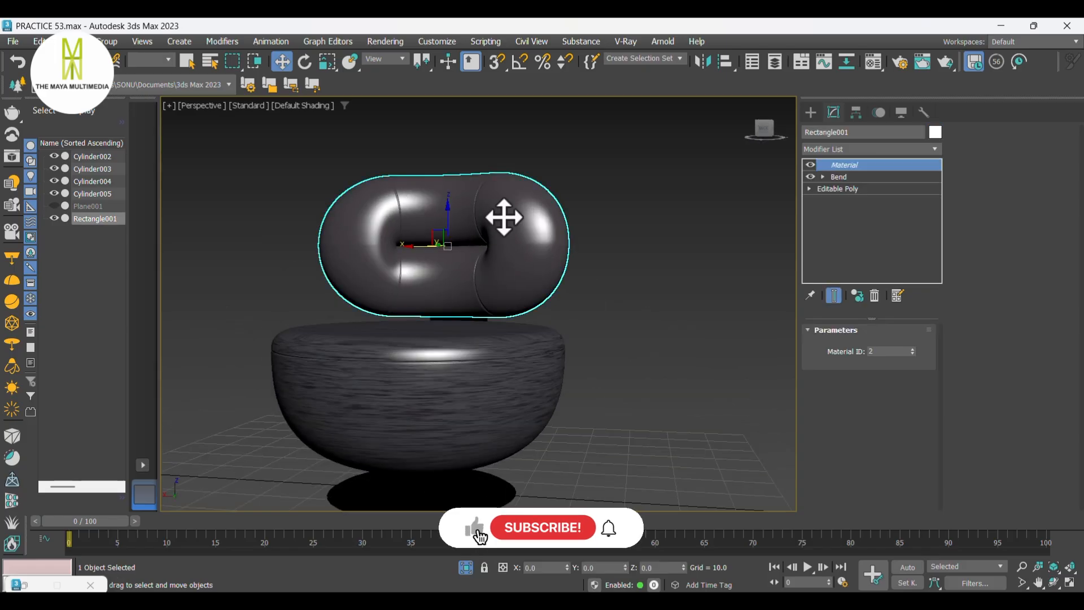
{"action": "left_click", "coordinate": [821, 147]}
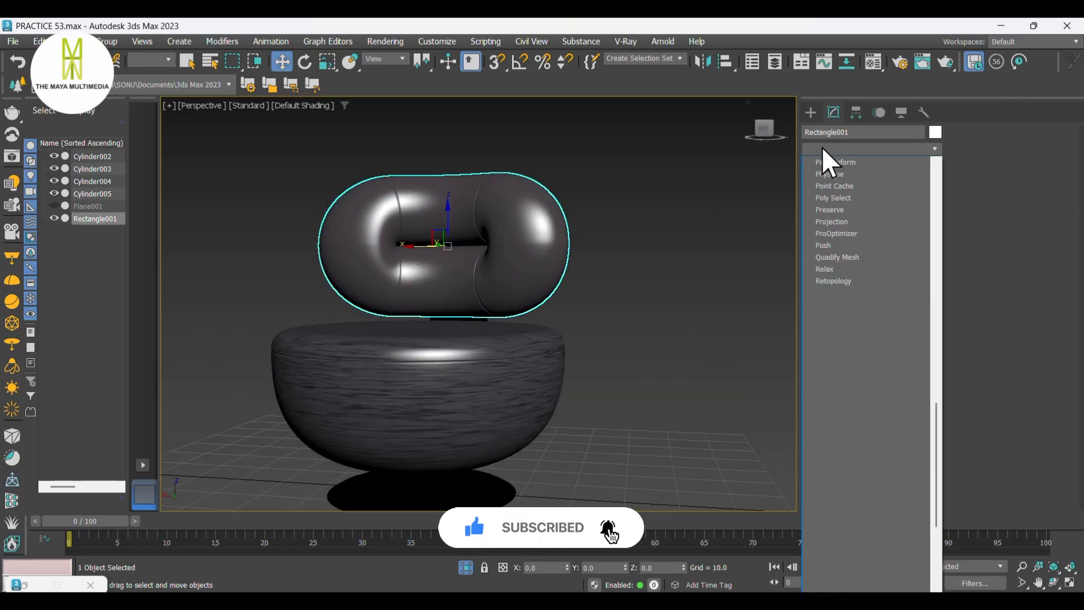
{"action": "type", "text": "uvw"}
{"action": "key", "text": "Return"}
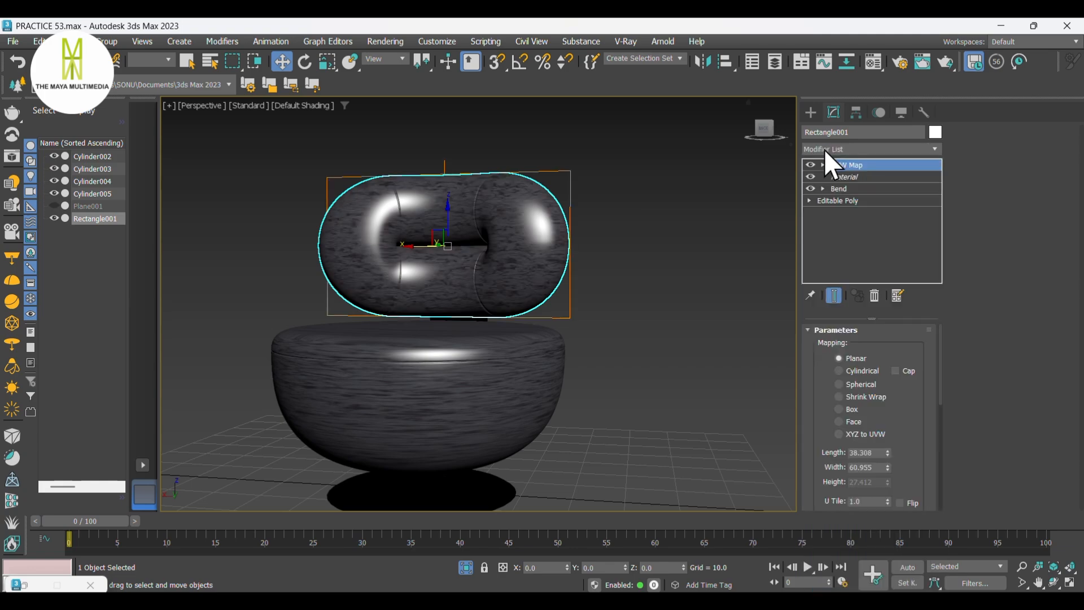
{"action": "left_click", "coordinate": [863, 368]}
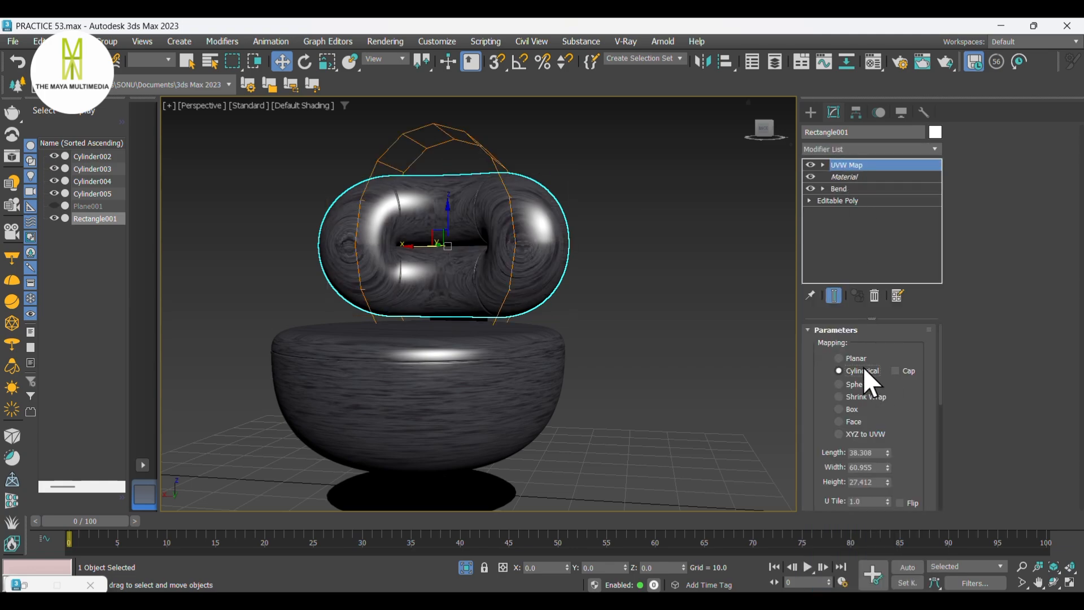
{"action": "scroll", "coordinate": [564, 339], "scroll_direction": "up", "scroll_amount": 6}
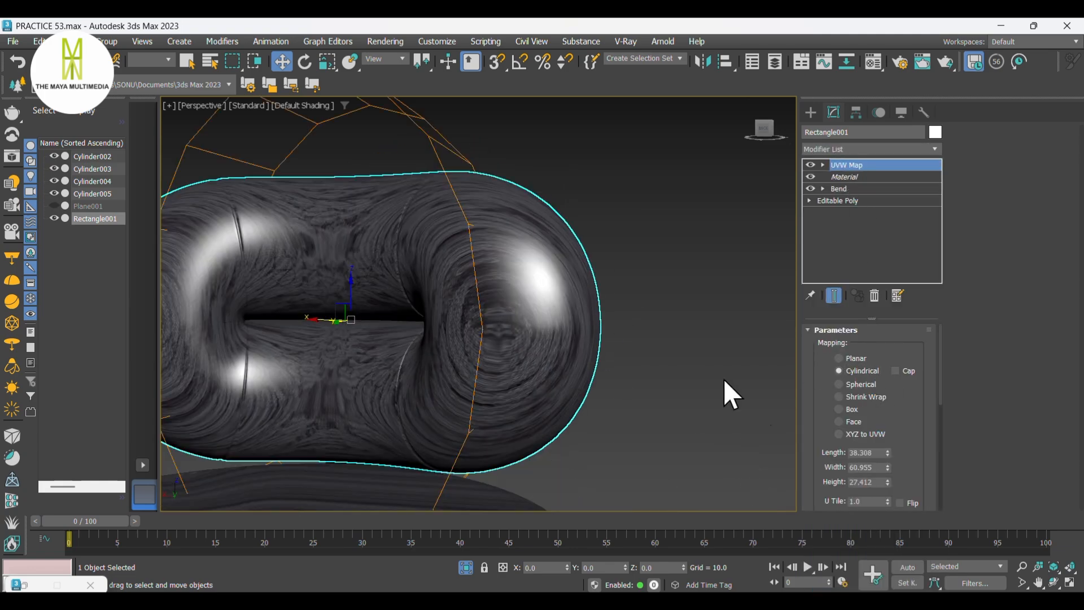
Step: Try the Spherical, Shrink Wrap and Box mappings on the backrest and inspect the fabric on its curved side
{"action": "left_click", "coordinate": [864, 384]}
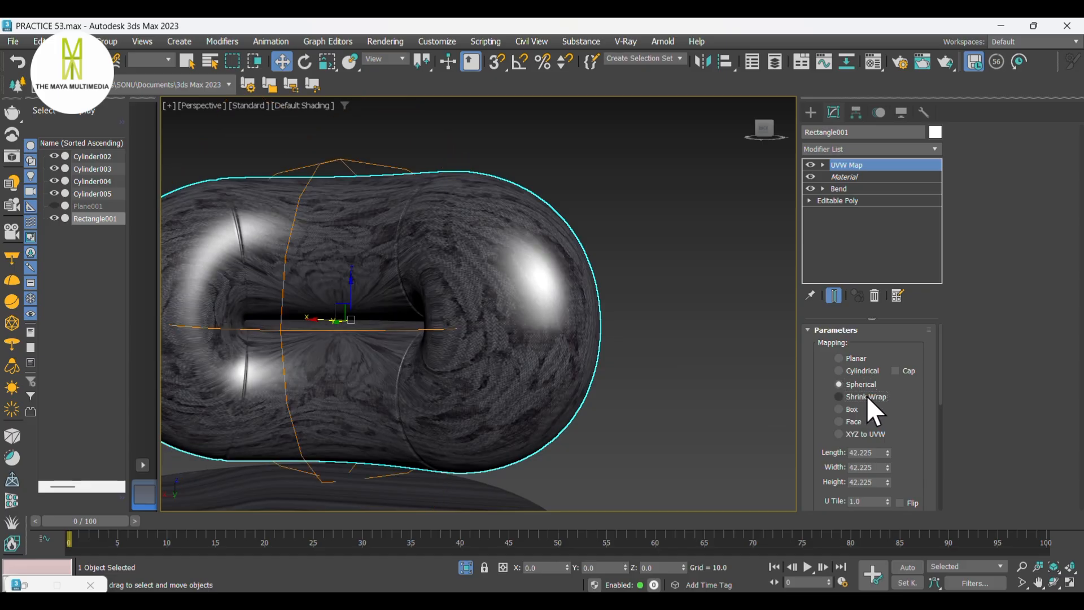
{"action": "left_click", "coordinate": [865, 397]}
{"action": "left_click", "coordinate": [863, 408]}
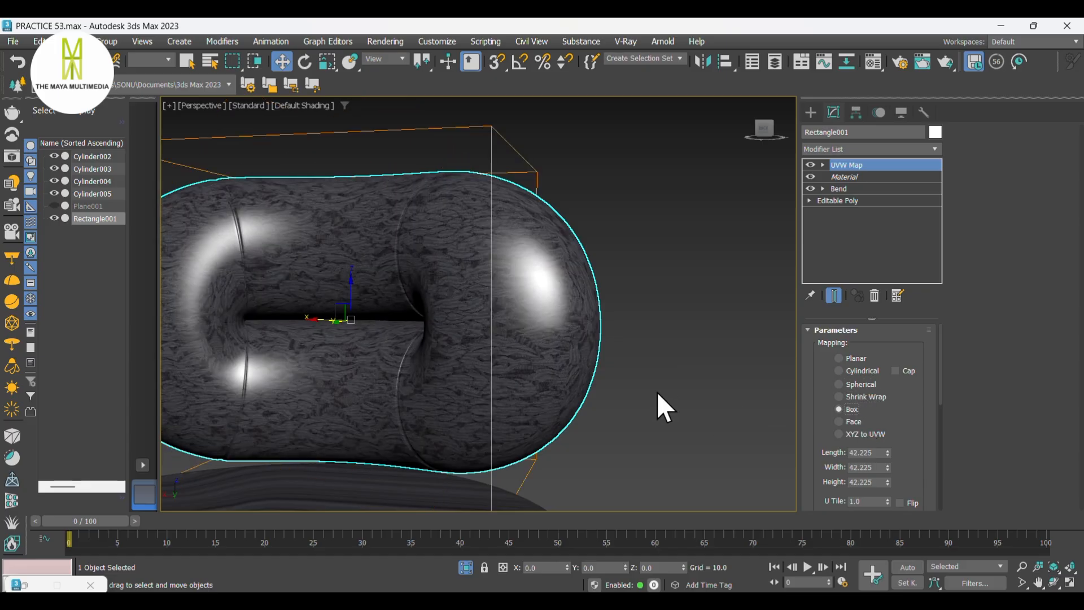
{"action": "middle_click_drag", "start_coordinate": [656, 391], "coordinate": [557, 423], "text": "alt"}
{"action": "scroll", "coordinate": [548, 387], "scroll_direction": "up", "scroll_amount": 5}
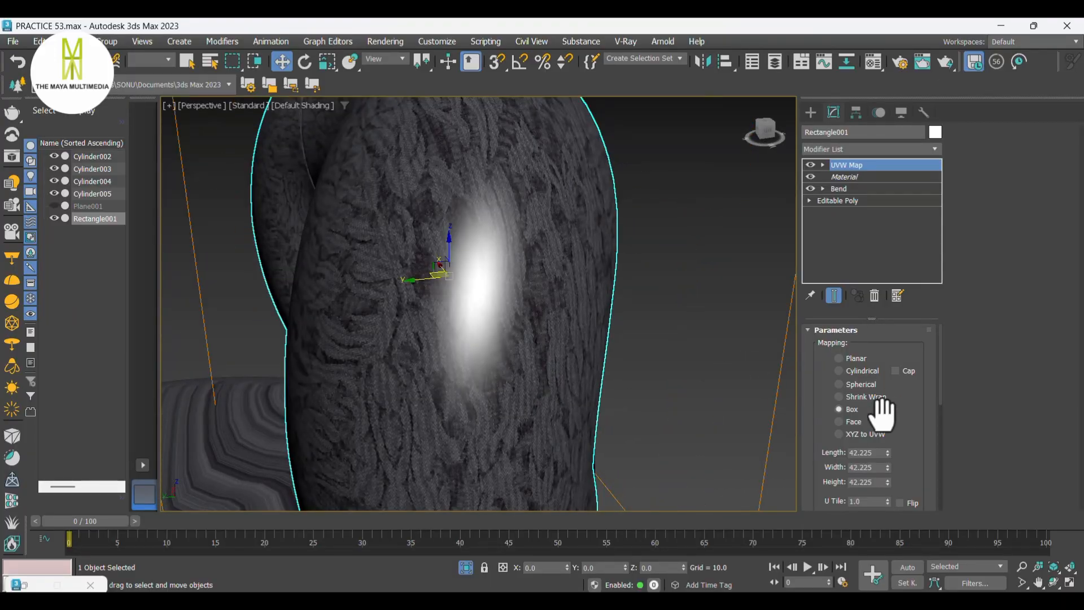
Step: Try the XYZ to UVW and Cylindrical mappings on the backrest for comparison
{"action": "left_click", "coordinate": [865, 421]}
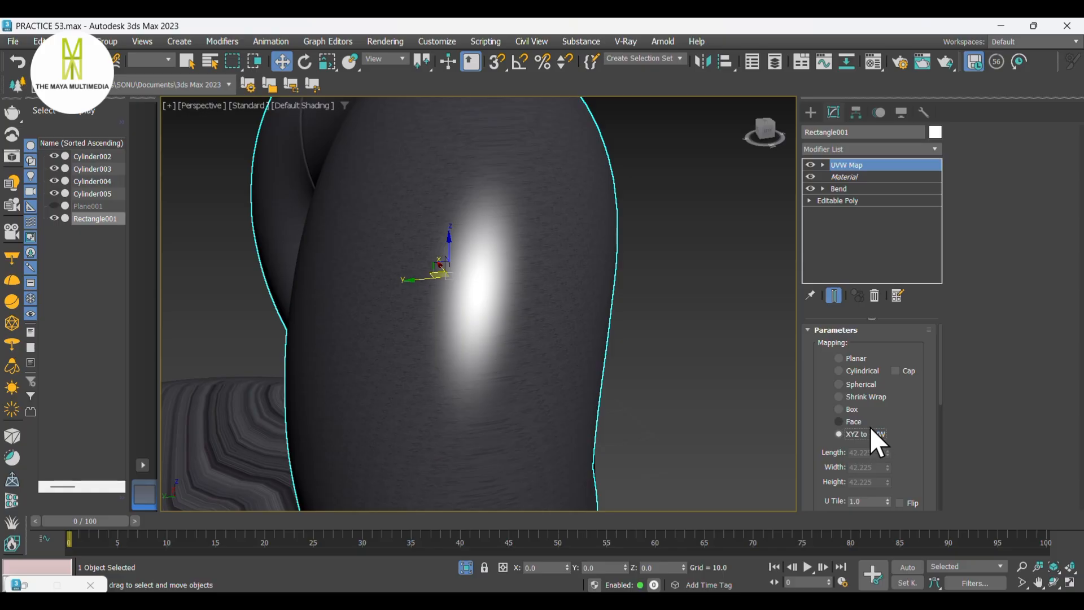
{"action": "left_click", "coordinate": [862, 407]}
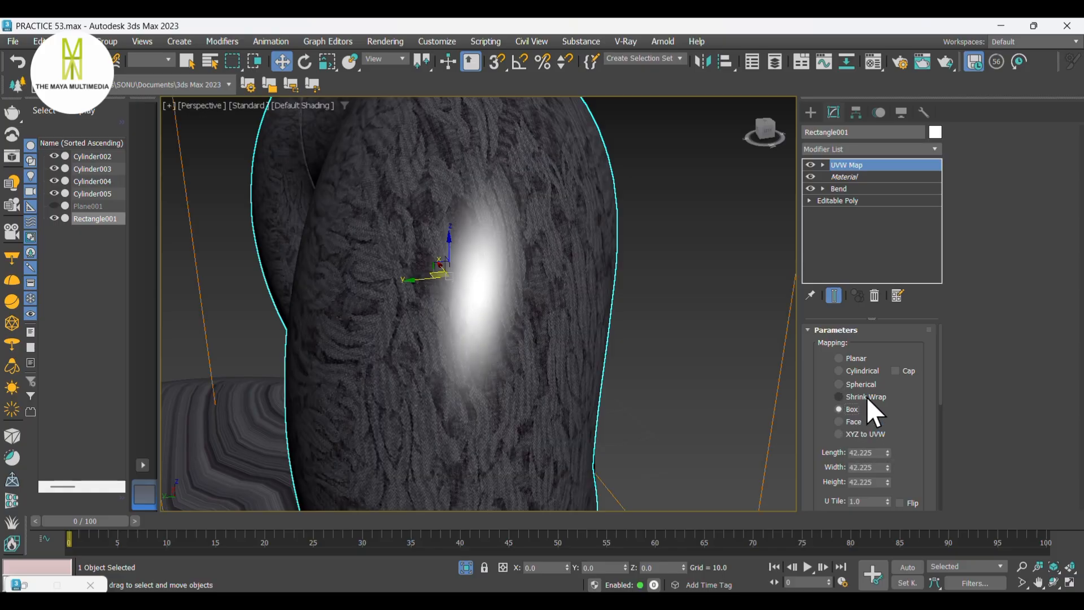
{"action": "left_click", "coordinate": [866, 367]}
{"action": "scroll", "coordinate": [587, 341], "scroll_direction": "down", "scroll_amount": 4}
{"action": "middle_click_drag", "start_coordinate": [586, 341], "coordinate": [665, 336], "text": "alt"}
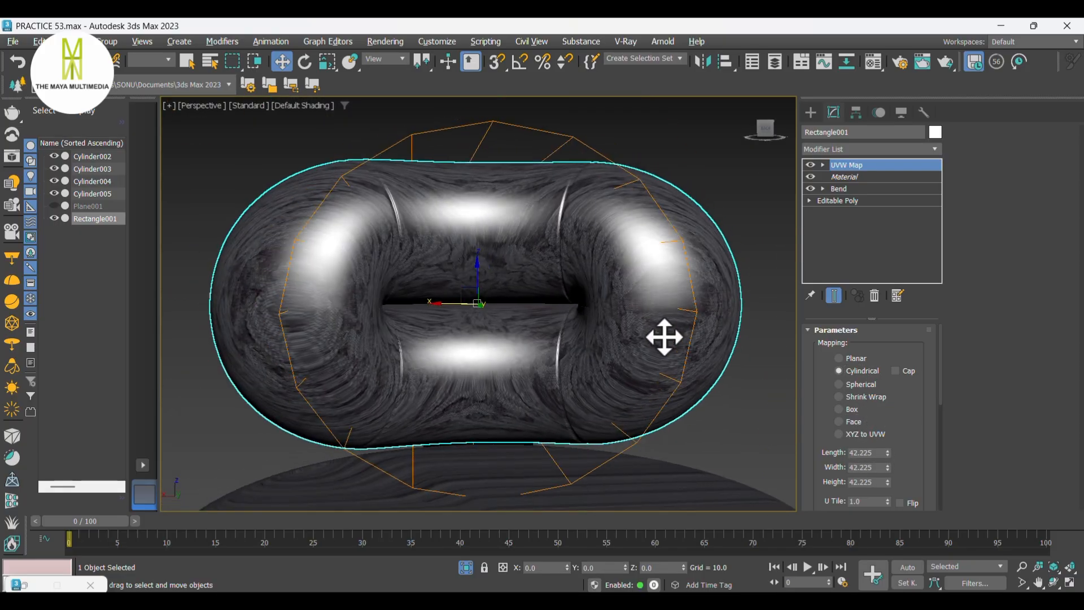
Step: Compare Spherical mapping on the backrest, set its UVW Map mapping to Box, and check the fabric pattern
{"action": "left_click", "coordinate": [864, 384]}
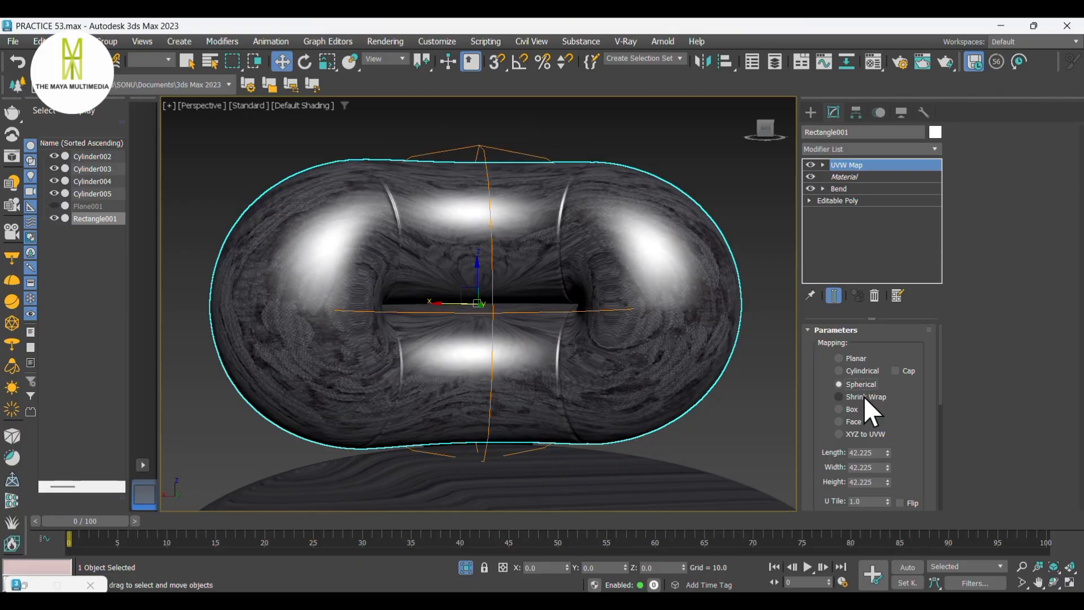
{"action": "left_click", "coordinate": [859, 407]}
{"action": "scroll", "coordinate": [547, 336], "scroll_direction": "down", "scroll_amount": 4}
{"action": "middle_click_drag", "start_coordinate": [641, 404], "coordinate": [570, 429], "text": "alt"}
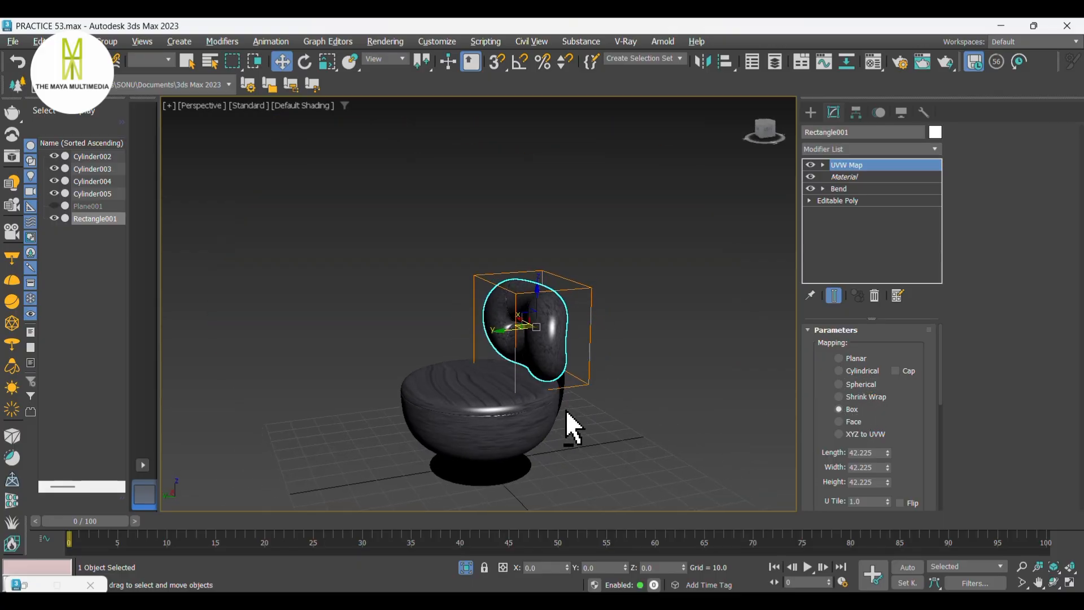
{"action": "scroll", "coordinate": [547, 339], "scroll_direction": "up", "scroll_amount": 6}
{"action": "scroll", "coordinate": [547, 339], "scroll_direction": "down", "scroll_amount": 5}
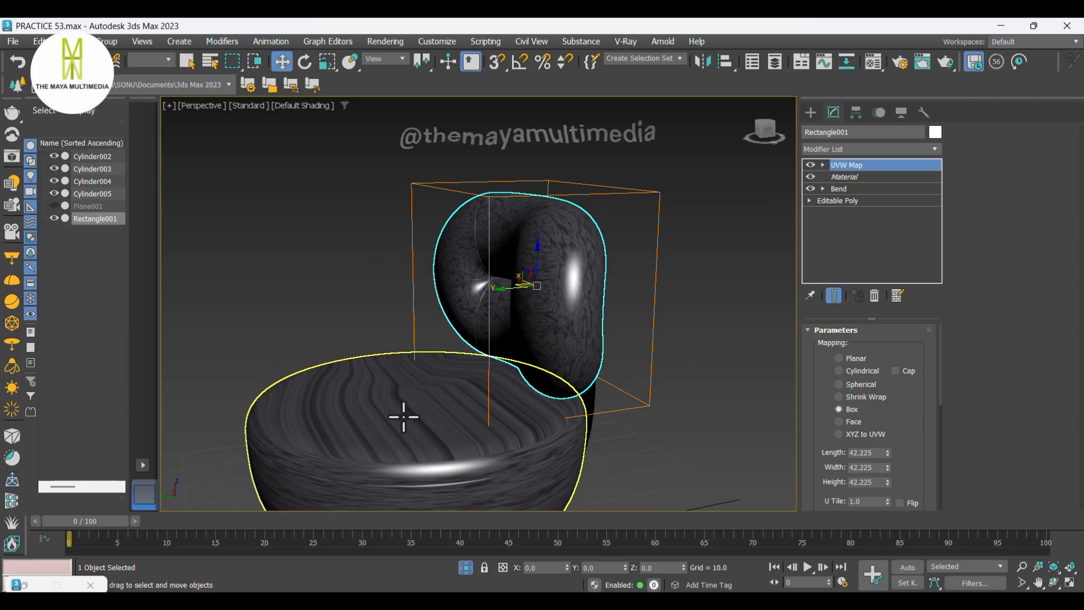
Step: Add a UVW Map modifier to the chair's seat
{"action": "left_click", "coordinate": [404, 416]}
{"action": "left_click", "coordinate": [838, 146]}
{"action": "type", "text": "uvw"}
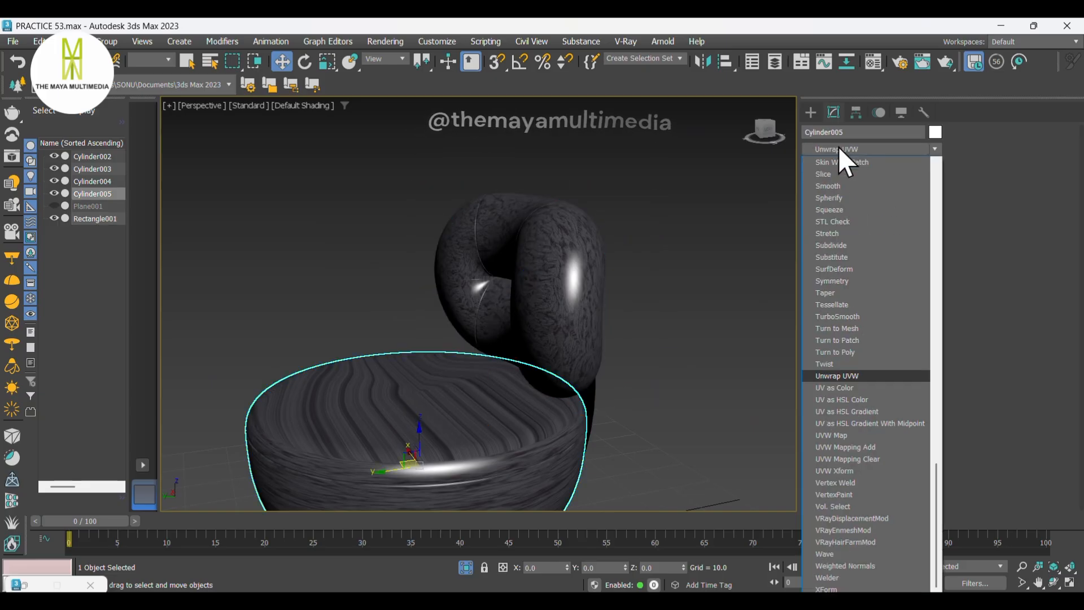
{"action": "key", "text": "Return"}
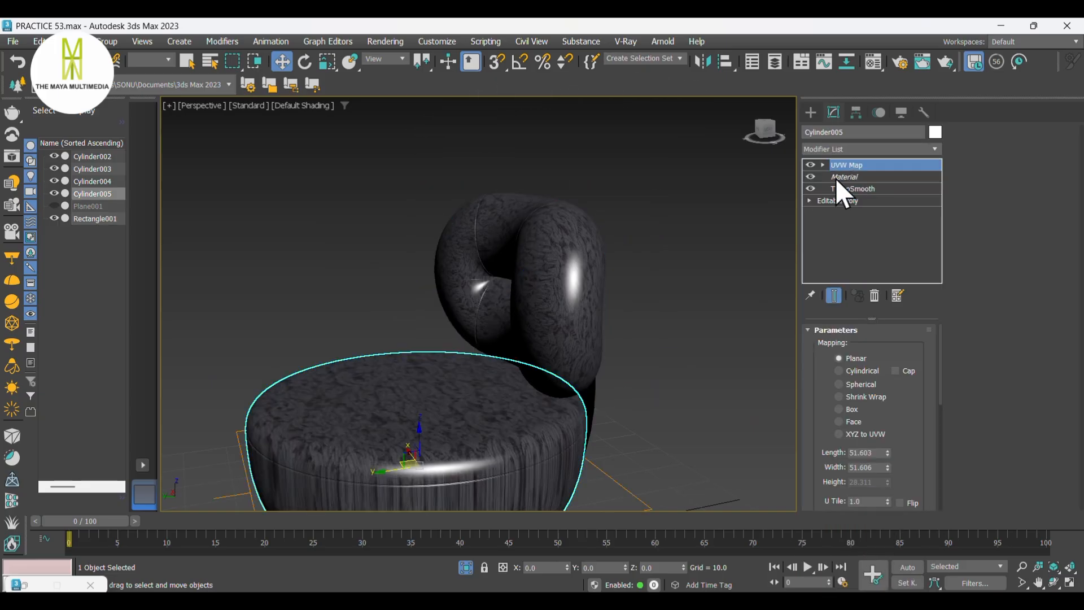
{"action": "middle_click_drag", "start_coordinate": [621, 265], "coordinate": [489, 292]}
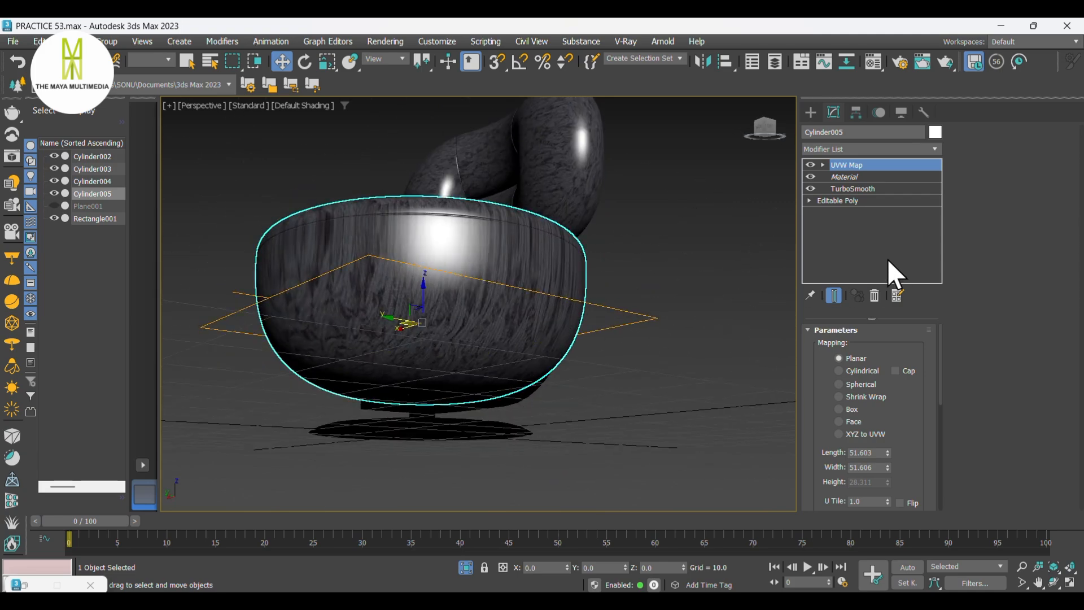
Step: Try the Cylindrical and Spherical mappings on the seat and compare how the fabric wraps around its underside
{"action": "left_click", "coordinate": [838, 371]}
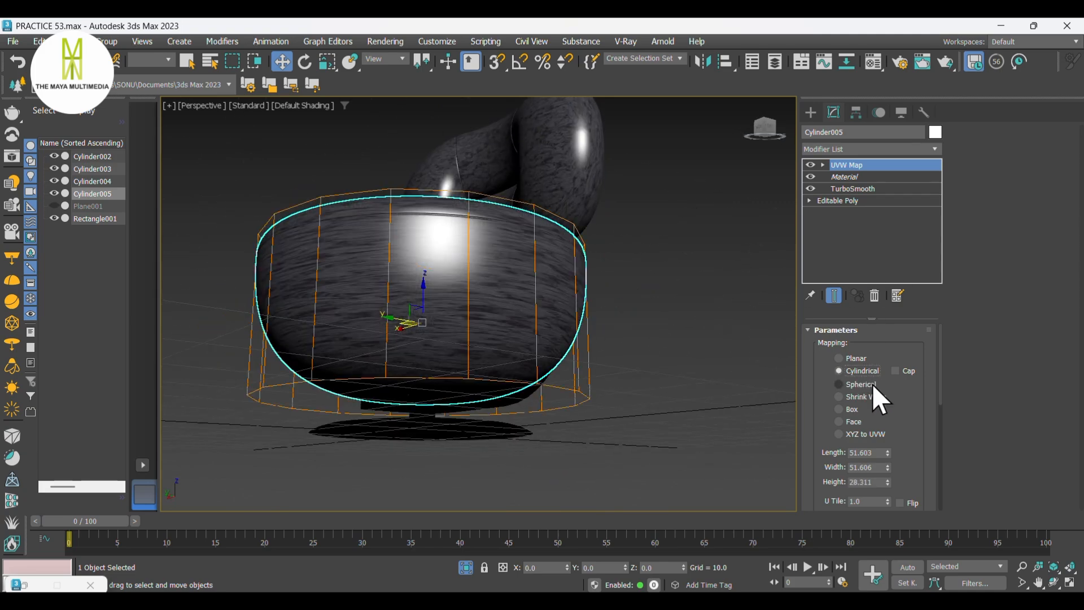
{"action": "left_click", "coordinate": [872, 384]}
{"action": "middle_click_drag", "start_coordinate": [700, 386], "coordinate": [529, 322], "text": "alt"}
{"action": "left_click", "coordinate": [869, 371]}
{"action": "left_click", "coordinate": [859, 384]}
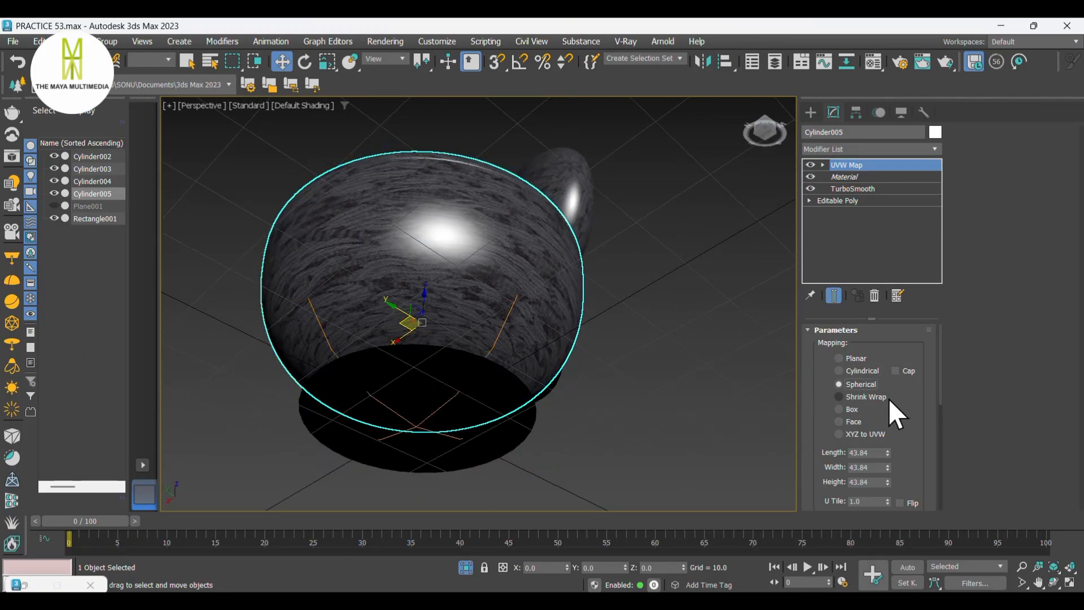
{"action": "middle_click_drag", "start_coordinate": [594, 350], "coordinate": [575, 429], "text": "alt"}
Step: Set the seat's UVW Map mapping to Box, comparing it with XYZ to UVW before settling on Box
{"action": "left_click", "coordinate": [854, 409]}
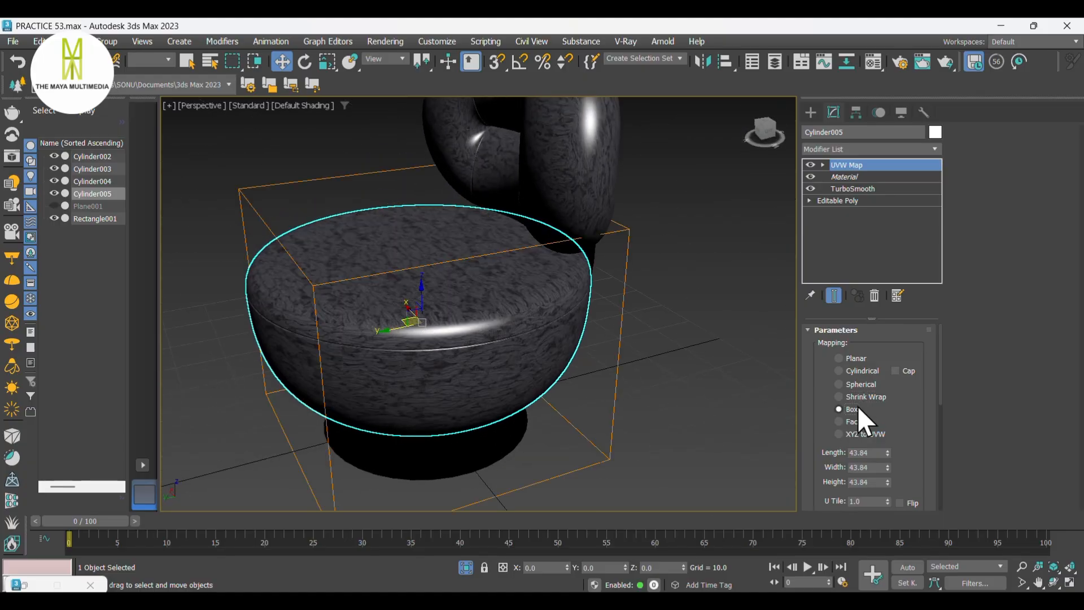
{"action": "middle_click_drag", "start_coordinate": [666, 412], "coordinate": [672, 344], "text": "alt"}
{"action": "scroll", "coordinate": [385, 346], "scroll_direction": "up", "scroll_amount": 8}
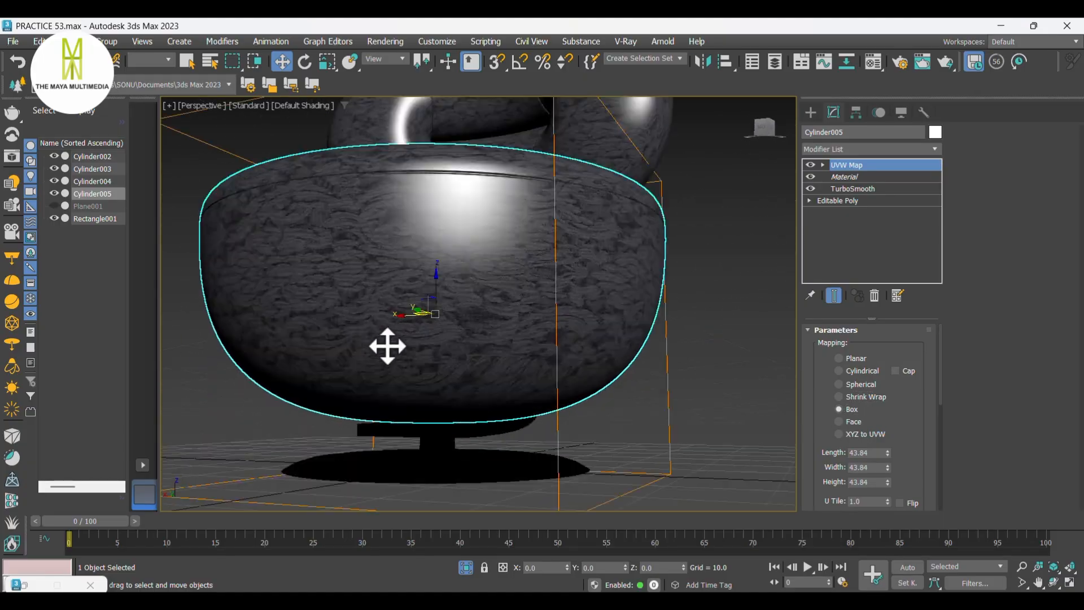
{"action": "middle_click_drag", "start_coordinate": [485, 378], "coordinate": [732, 452], "text": "alt"}
{"action": "left_click", "coordinate": [853, 422]}
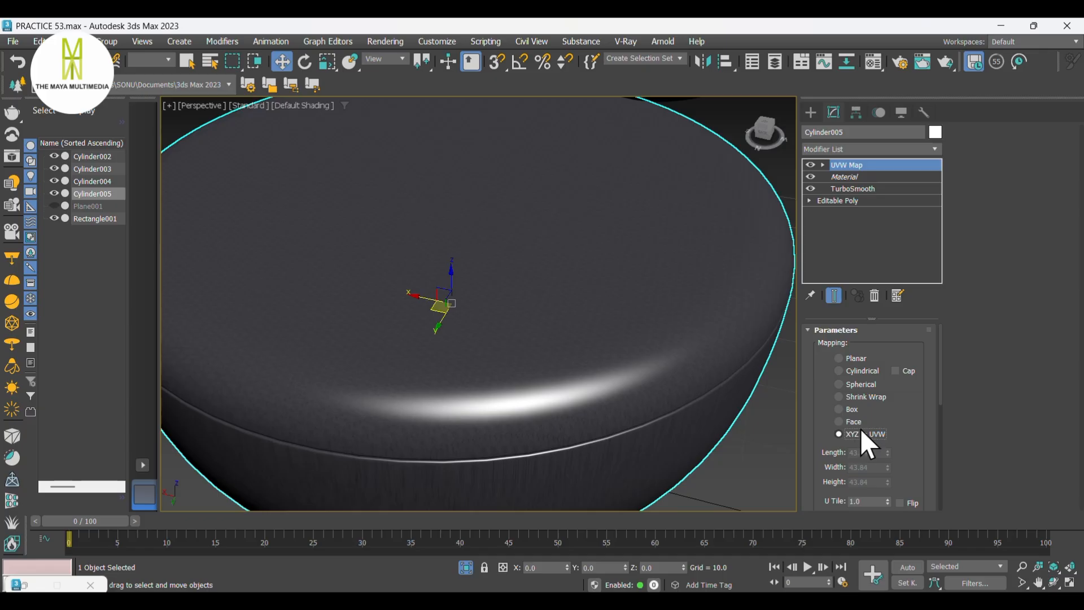
{"action": "left_click", "coordinate": [858, 408]}
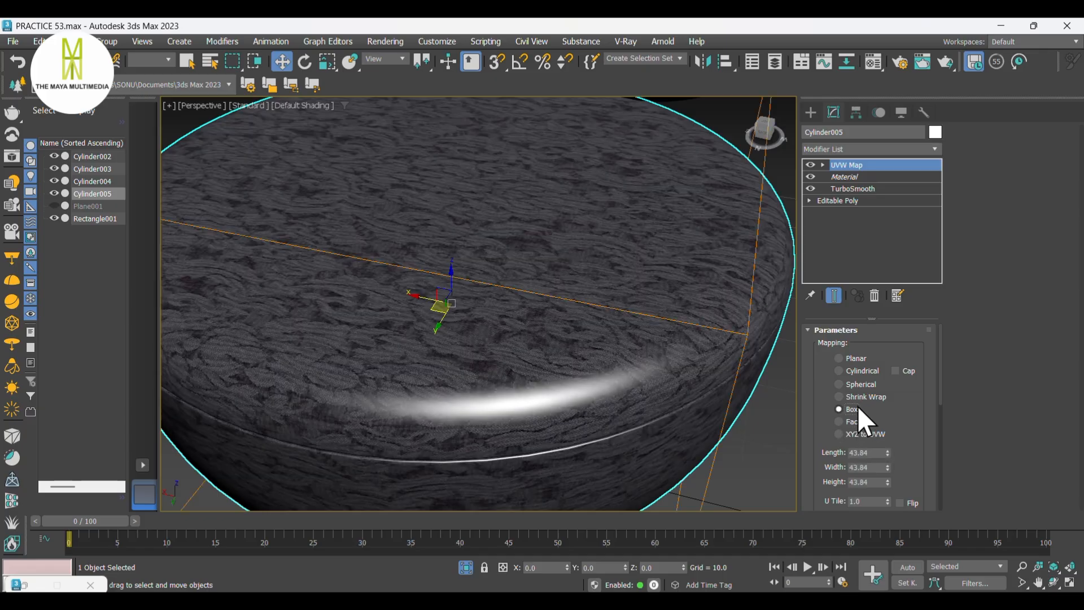
{"action": "scroll", "coordinate": [416, 367], "scroll_direction": "down", "scroll_amount": 5}
Step: Clear the selection and review the fabric mapping on the whole chair
{"action": "left_click", "coordinate": [810, 113]}
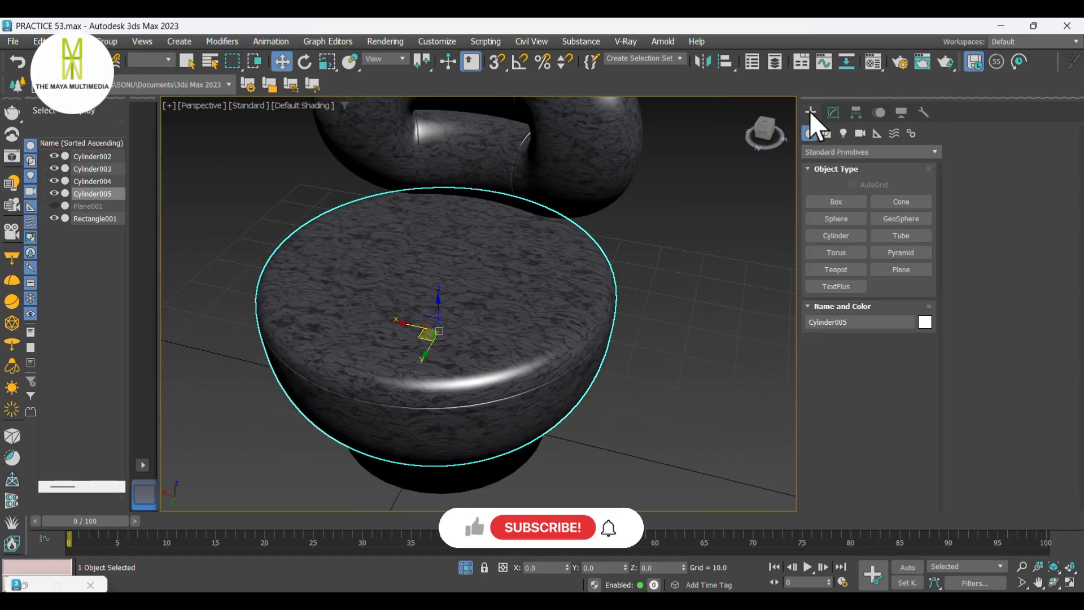
{"action": "scroll", "coordinate": [486, 358], "scroll_direction": "down", "scroll_amount": 3}
{"action": "middle_click_drag", "start_coordinate": [612, 327], "coordinate": [607, 280], "text": "alt"}
{"action": "middle_click_drag", "start_coordinate": [651, 321], "coordinate": [602, 363]}
{"action": "left_click", "coordinate": [702, 374]}
{"action": "middle_click_drag", "start_coordinate": [702, 374], "coordinate": [726, 384], "text": "alt"}
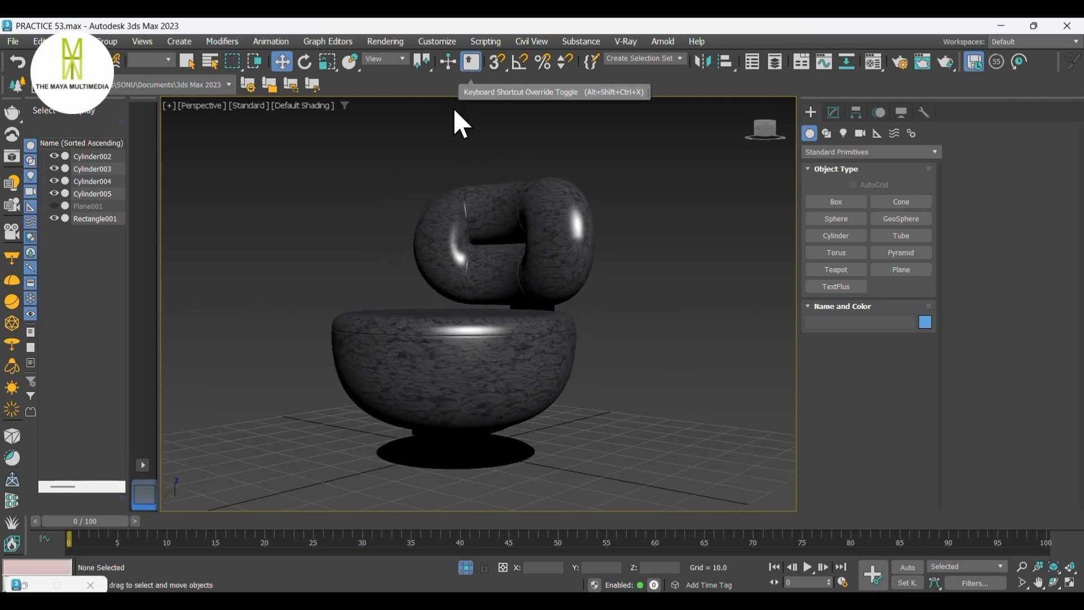
{"action": "key", "text": "shift+z"}
Step: Create a VRayLight of type Dome on the ground beside the chair's base and deselect it
{"action": "left_click", "coordinate": [844, 132]}
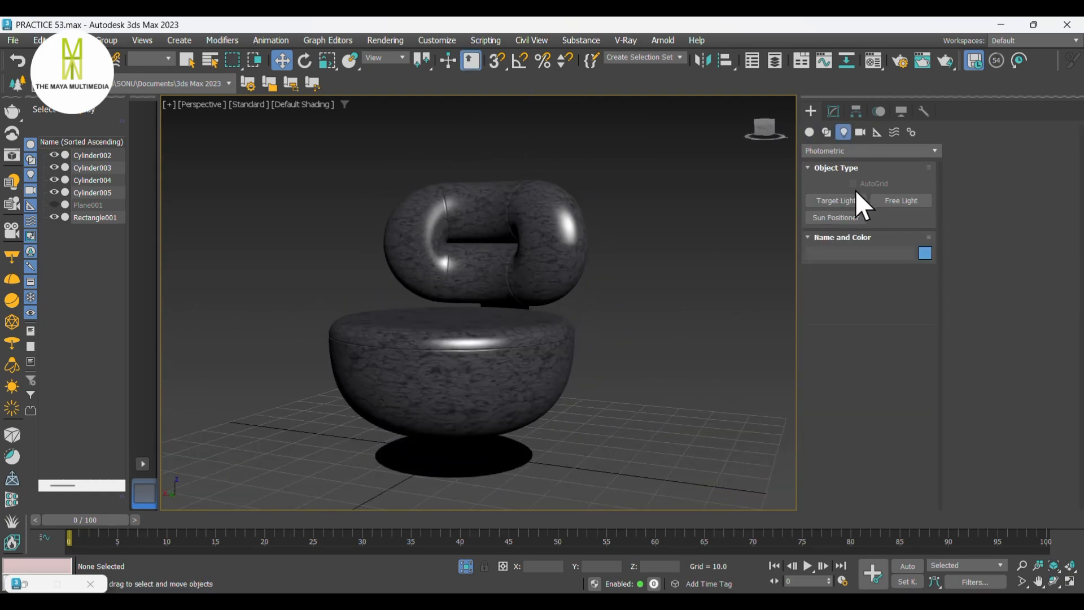
{"action": "left_click", "coordinate": [827, 149]}
{"action": "left_click", "coordinate": [826, 182]}
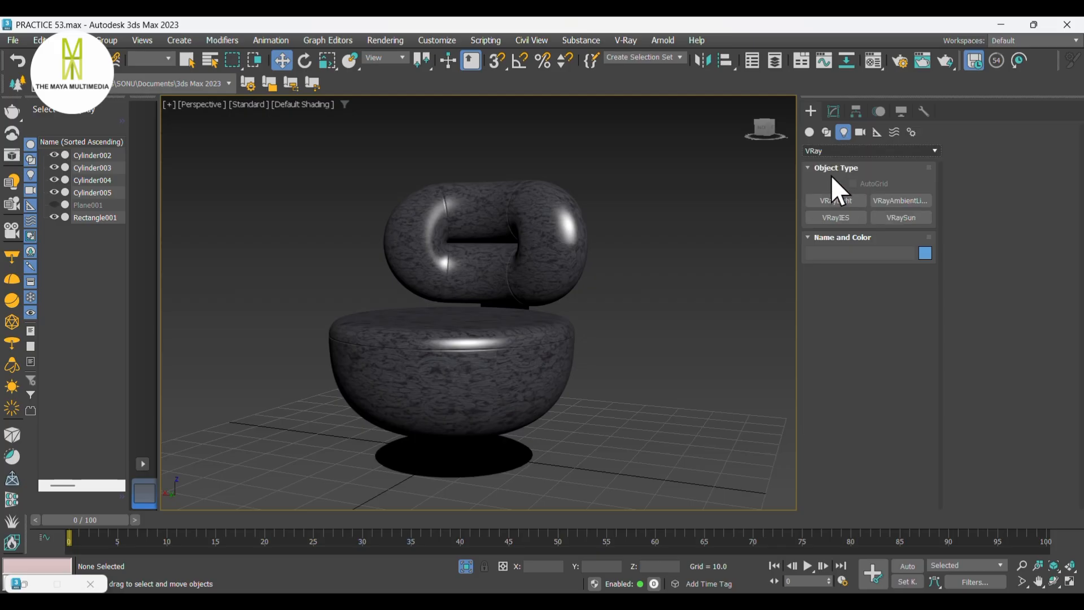
{"action": "left_click", "coordinate": [836, 198]}
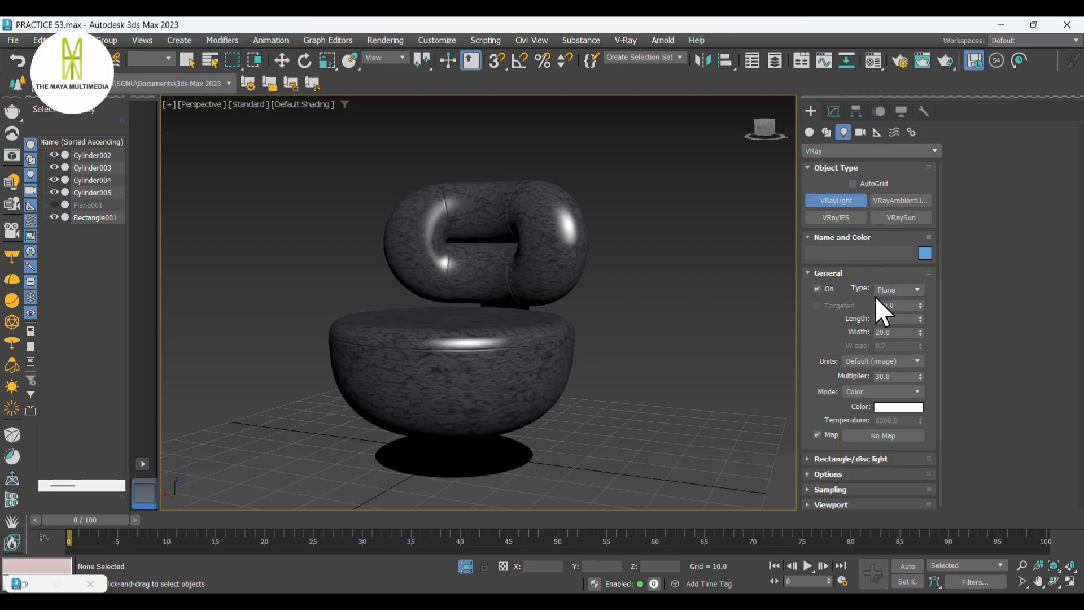
{"action": "left_click", "coordinate": [902, 288]}
{"action": "left_click", "coordinate": [902, 310]}
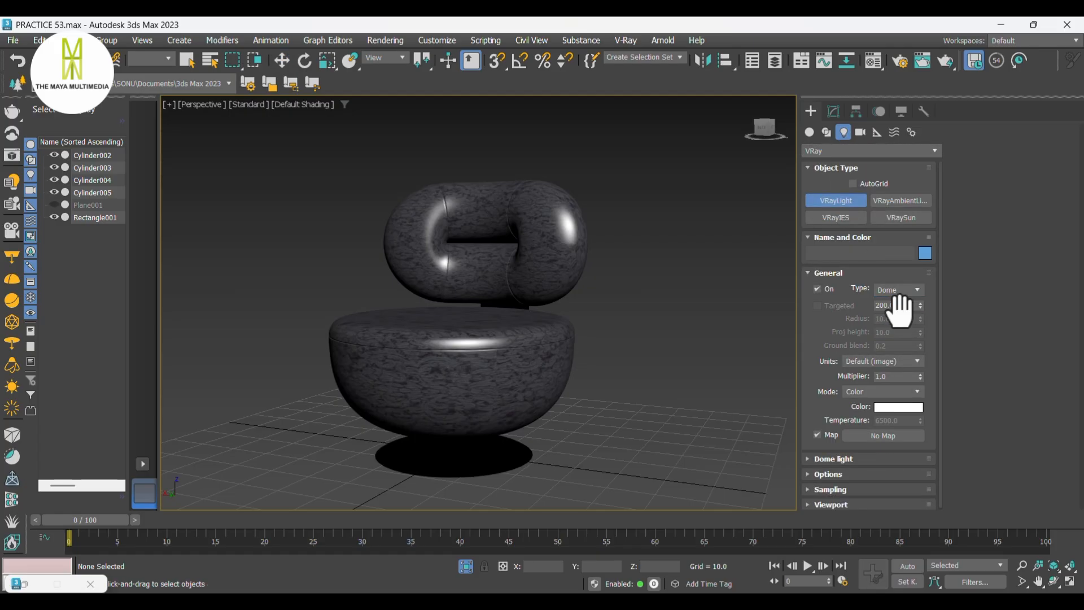
{"action": "left_click", "coordinate": [574, 451]}
{"action": "key", "text": "w"}
{"action": "middle_click_drag", "start_coordinate": [643, 370], "coordinate": [623, 376]}
{"action": "right_click", "coordinate": [515, 412], "text": "alt"}
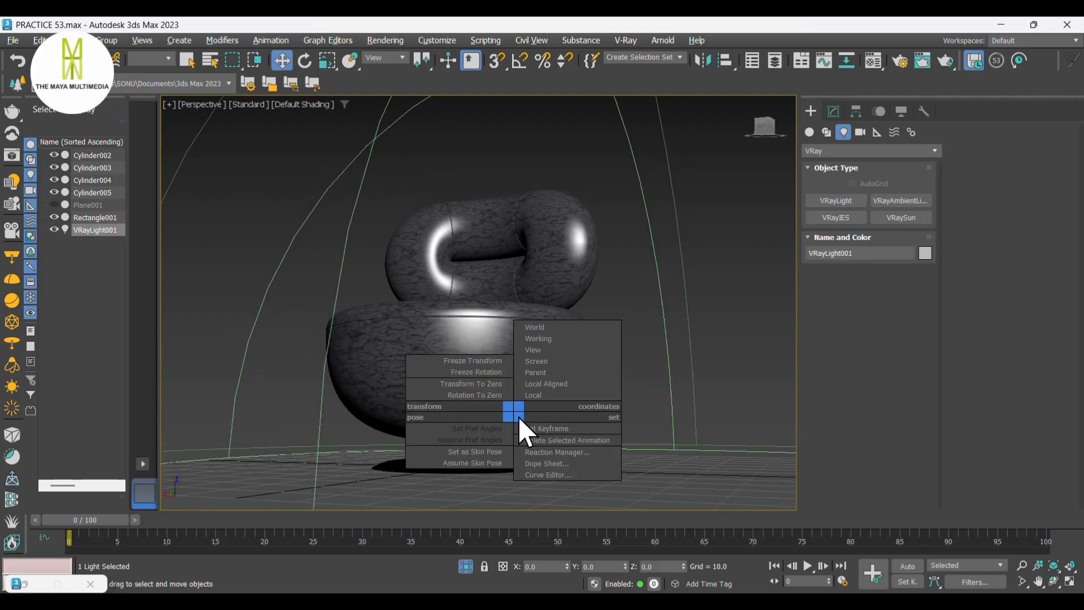
{"action": "left_click", "coordinate": [452, 229]}
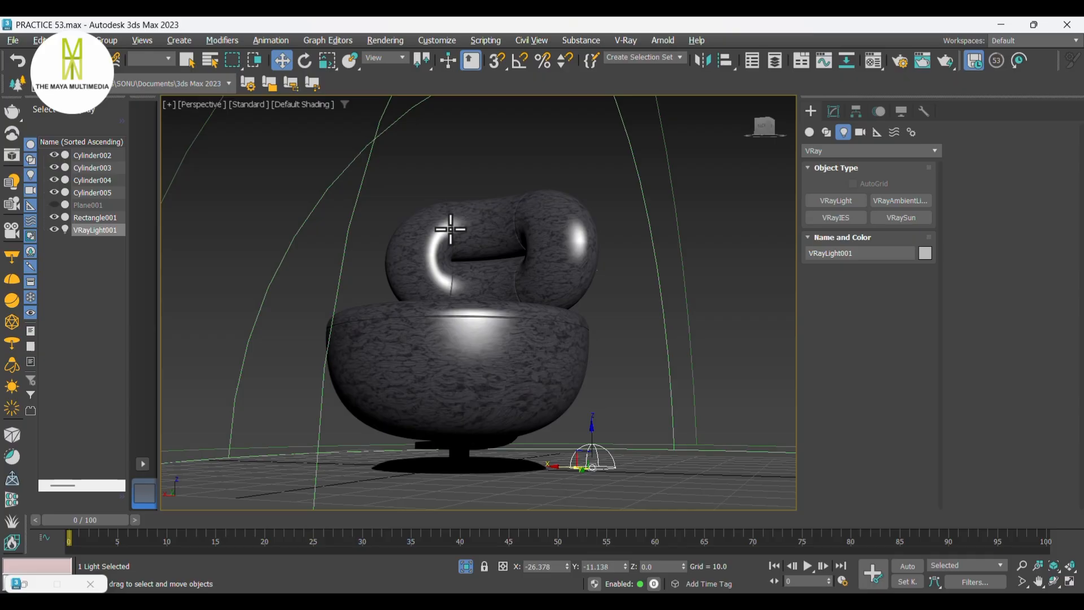
{"action": "left_click", "coordinate": [612, 298]}
Step: Start a test render of the perspective view showing the seat and base up close
{"action": "scroll", "coordinate": [504, 446], "scroll_direction": "up", "scroll_amount": 3}
{"action": "middle_click_drag", "start_coordinate": [505, 444], "coordinate": [604, 314]}
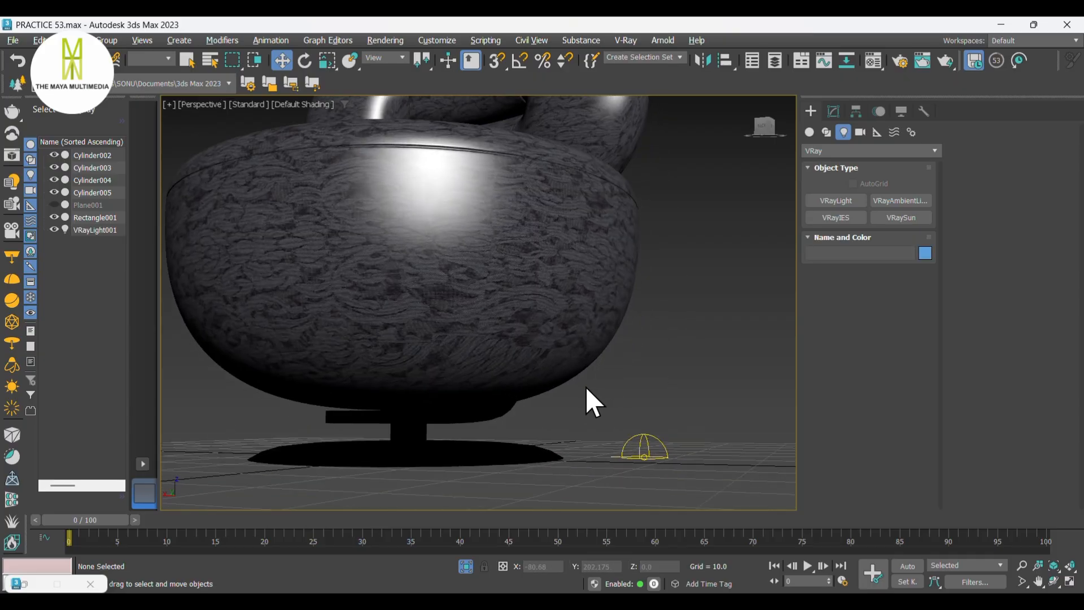
{"action": "scroll", "coordinate": [570, 381], "scroll_direction": "up", "scroll_amount": 4}
{"action": "middle_click_drag", "start_coordinate": [554, 377], "coordinate": [544, 353], "text": "alt"}
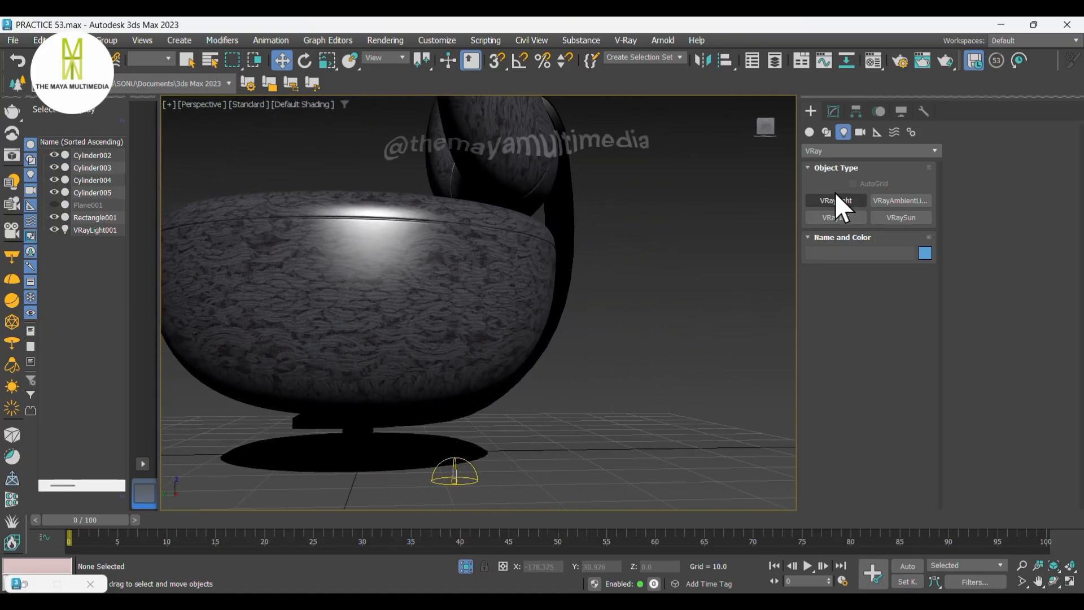
{"action": "left_click", "coordinate": [943, 61]}
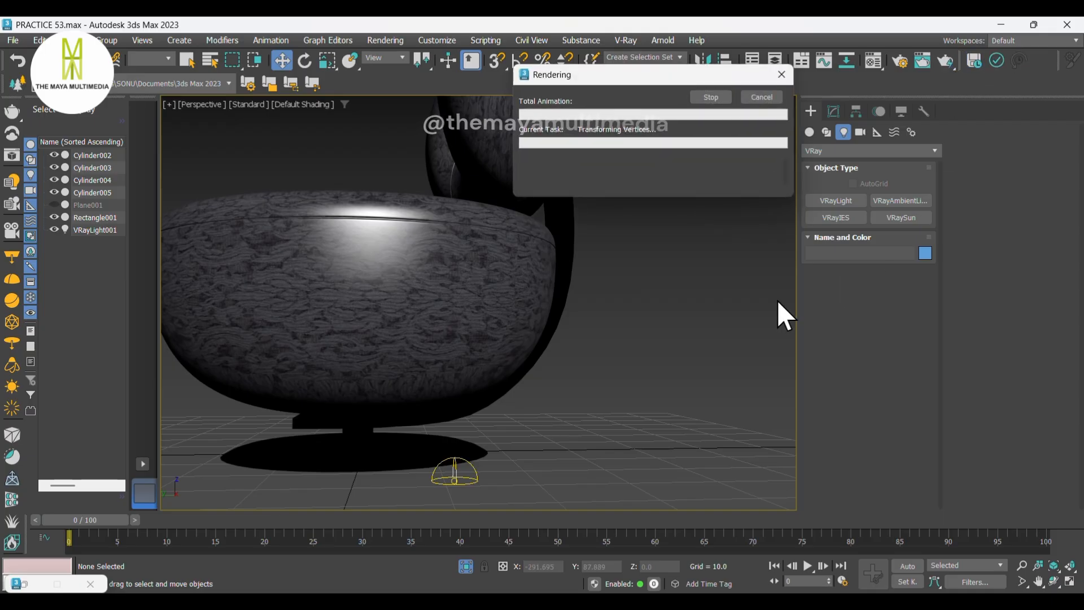